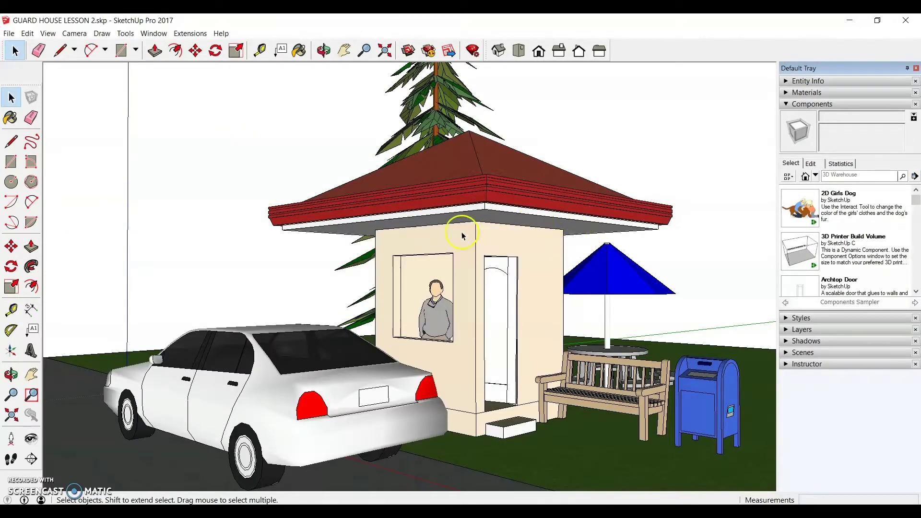
Examine the guard house, the car and the surrounding site from several distances and angles
{"action": "scroll", "coordinate": [461, 234], "scroll_direction": "down", "scroll_amount": 3}
{"action": "middle_click_drag", "start_coordinate": [499, 198], "coordinate": [461, 250]}
{"action": "scroll", "coordinate": [341, 288], "scroll_direction": "down", "scroll_amount": 5}
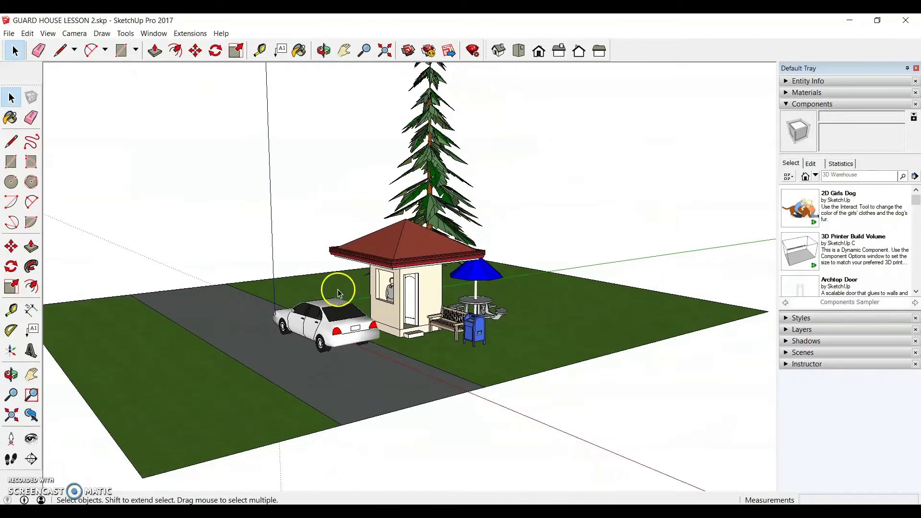
{"action": "scroll", "coordinate": [442, 285], "scroll_direction": "up", "scroll_amount": 4}
{"action": "middle_click_drag", "start_coordinate": [338, 338], "coordinate": [373, 337]}
{"action": "scroll", "coordinate": [264, 338], "scroll_direction": "up", "scroll_amount": 2}
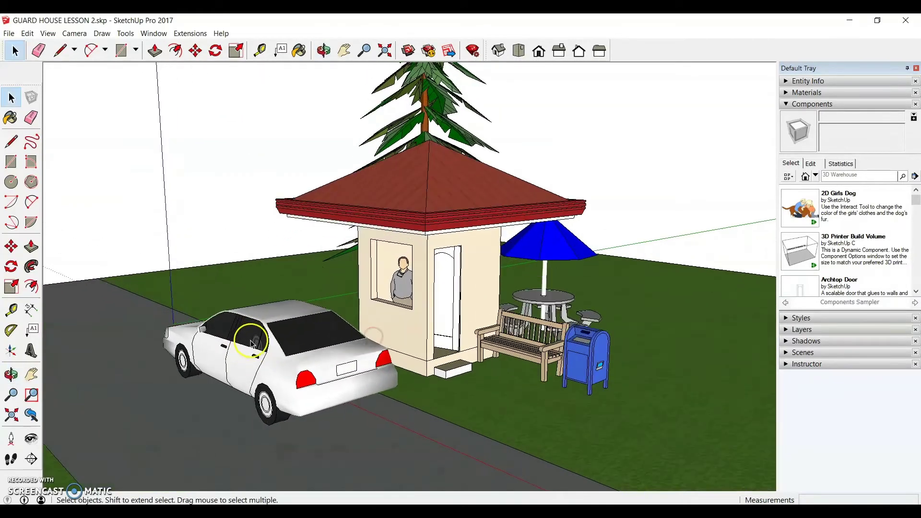
{"action": "scroll", "coordinate": [439, 232], "scroll_direction": "up", "scroll_amount": 3}
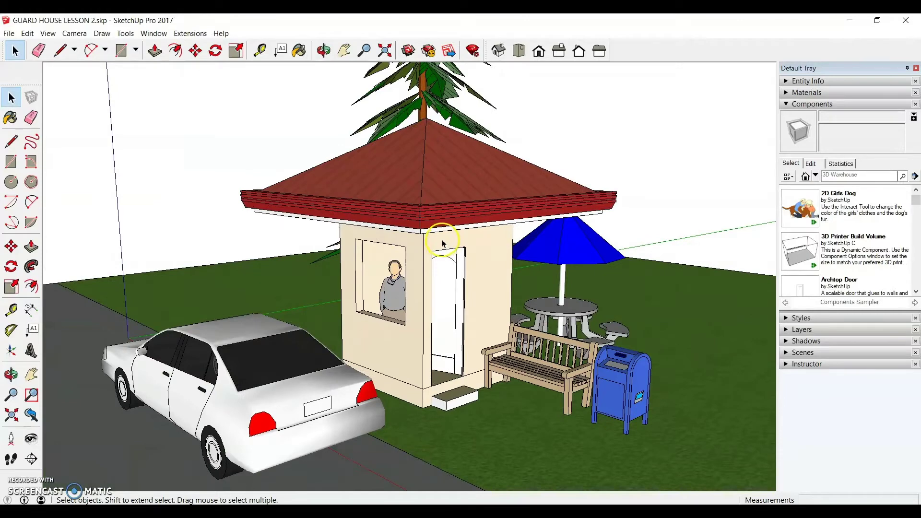
{"action": "scroll", "coordinate": [448, 215], "scroll_direction": "down", "scroll_amount": 2}
{"action": "scroll", "coordinate": [437, 283], "scroll_direction": "up", "scroll_amount": 3}
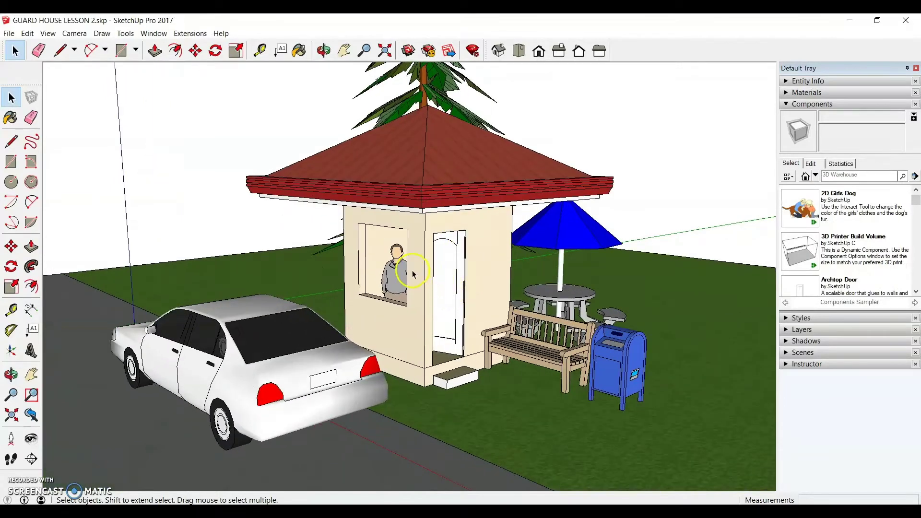
{"action": "scroll", "coordinate": [413, 274], "scroll_direction": "down", "scroll_amount": 5}
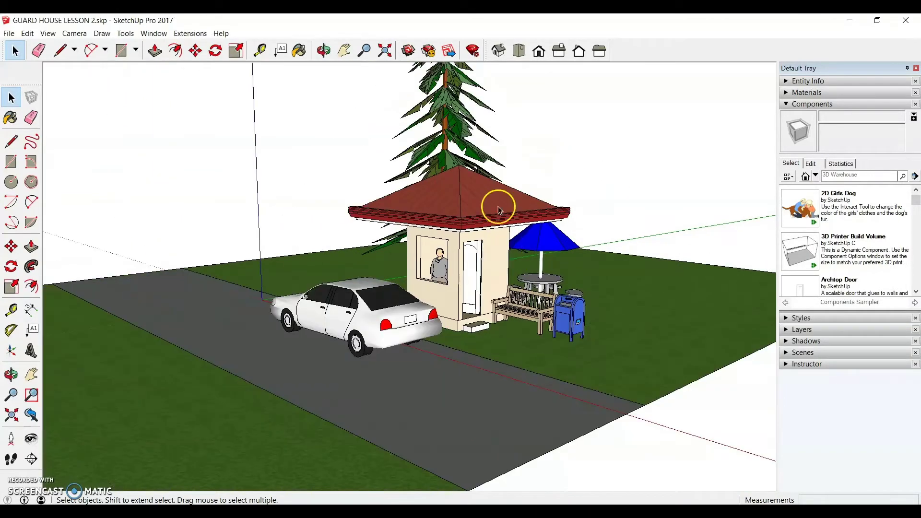
{"action": "scroll", "coordinate": [511, 181], "scroll_direction": "down", "scroll_amount": 2}
{"action": "scroll", "coordinate": [526, 175], "scroll_direction": "up", "scroll_amount": 4}
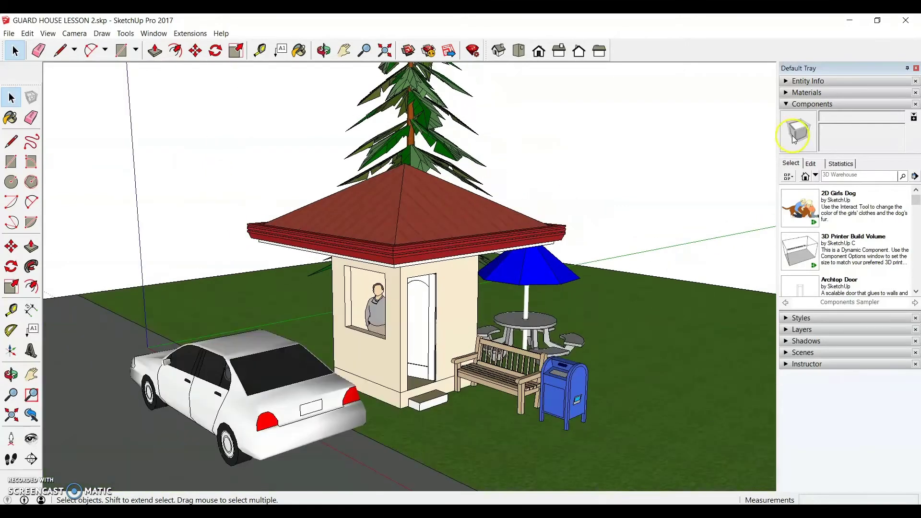
Add a scene from the current view of the guard house
{"action": "left_click", "coordinate": [810, 104]}
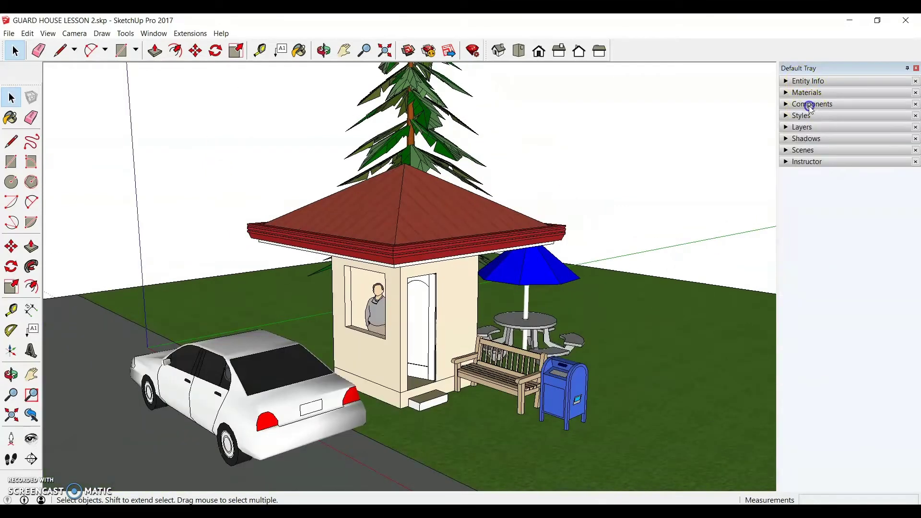
{"action": "left_click", "coordinate": [803, 151]}
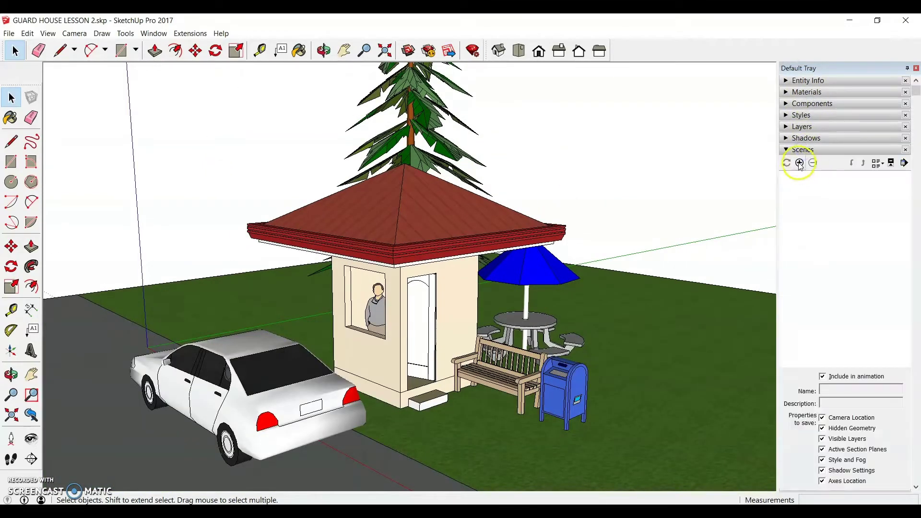
{"action": "left_click", "coordinate": [799, 163]}
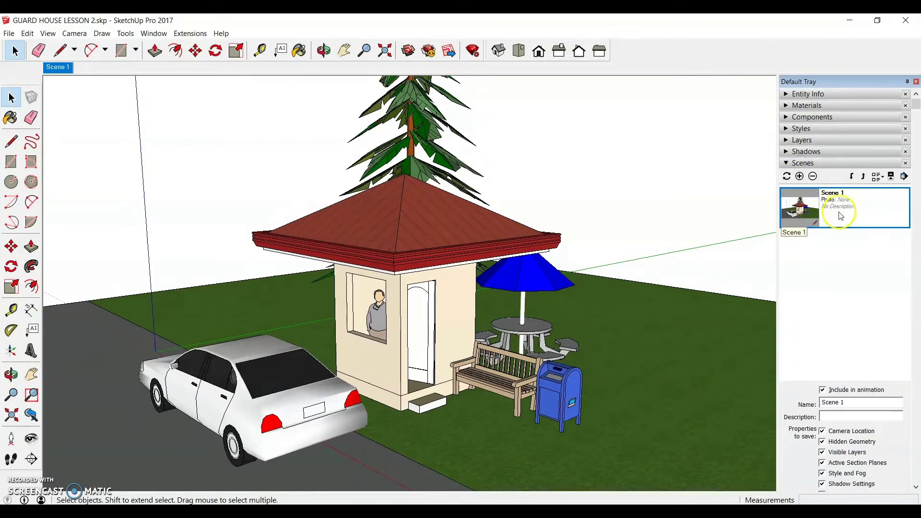
Frame the guard house closer, keeping the car, bench, mailbox and umbrella table within the view
{"action": "key", "text": "o"}
{"action": "middle_click_drag", "start_coordinate": [665, 250], "coordinate": [666, 249]}
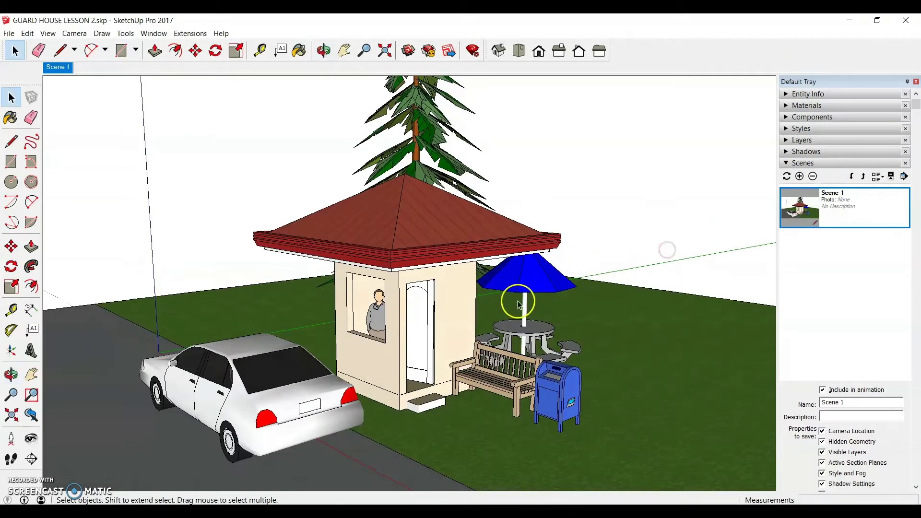
{"action": "middle_click_drag", "start_coordinate": [518, 302], "coordinate": [526, 242]}
{"action": "scroll", "coordinate": [464, 261], "scroll_direction": "up", "scroll_amount": 2}
{"action": "middle_click_drag", "start_coordinate": [464, 260], "coordinate": [462, 316]}
{"action": "scroll", "coordinate": [441, 279], "scroll_direction": "down", "scroll_amount": 2}
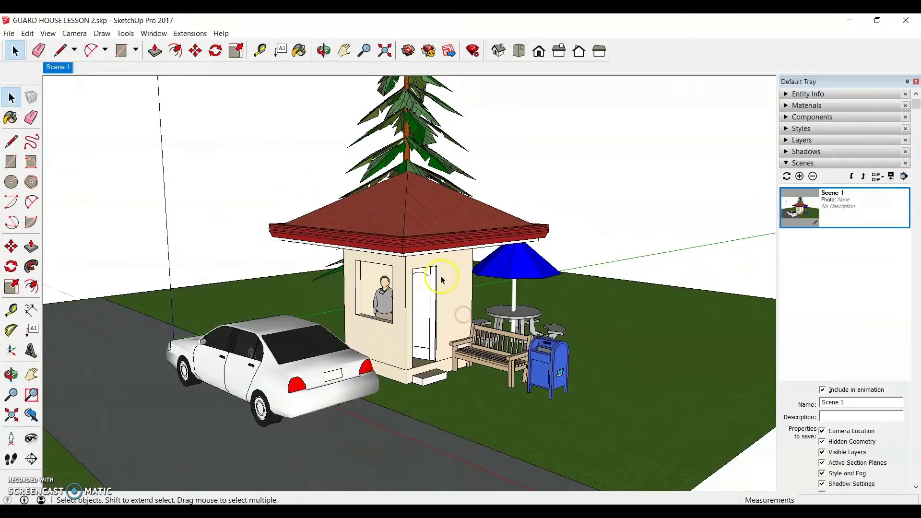
{"action": "scroll", "coordinate": [439, 280], "scroll_direction": "up", "scroll_amount": 2}
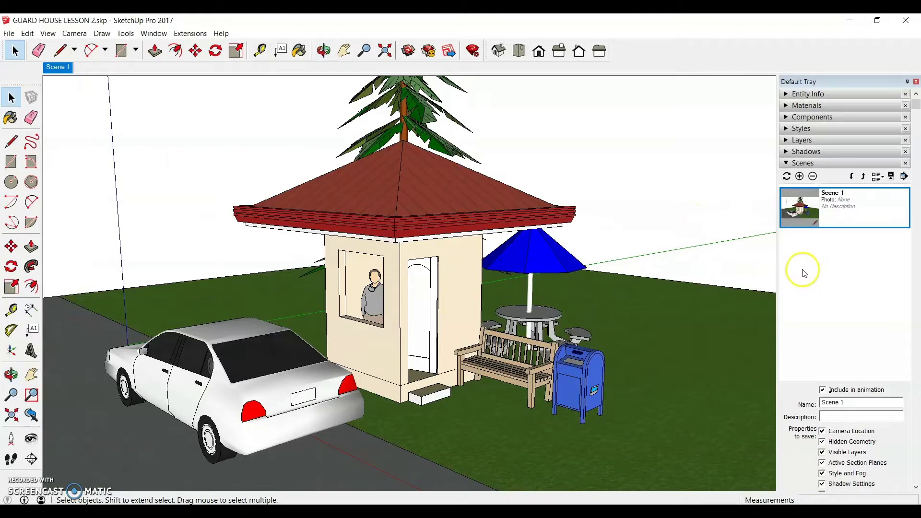
Rename the scene as PERSPECTIVE and update it to the current view with all properties included
{"action": "left_click", "coordinate": [841, 402]}
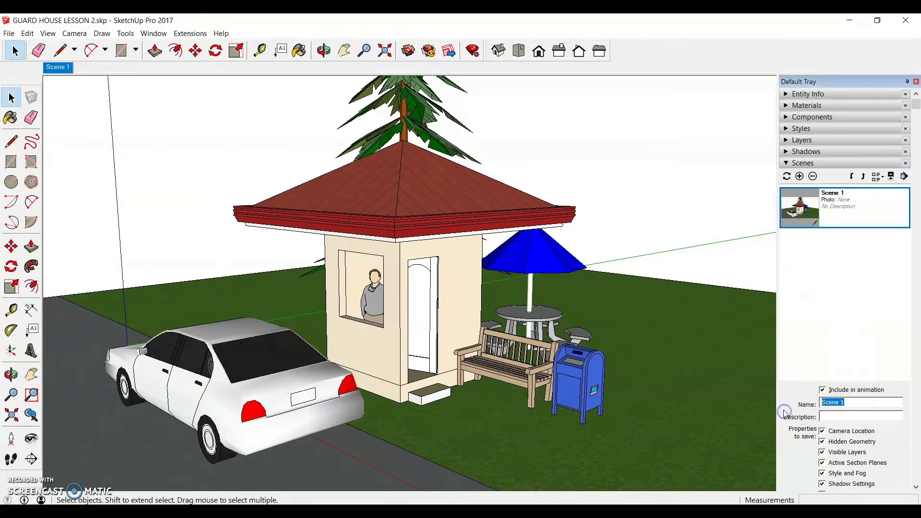
{"action": "type", "text": "PR"}
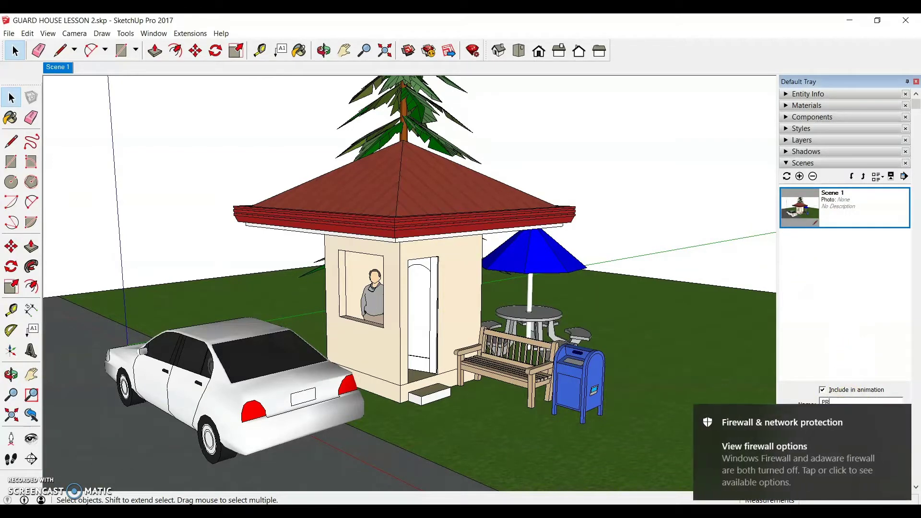
{"action": "left_click", "coordinate": [783, 410]}
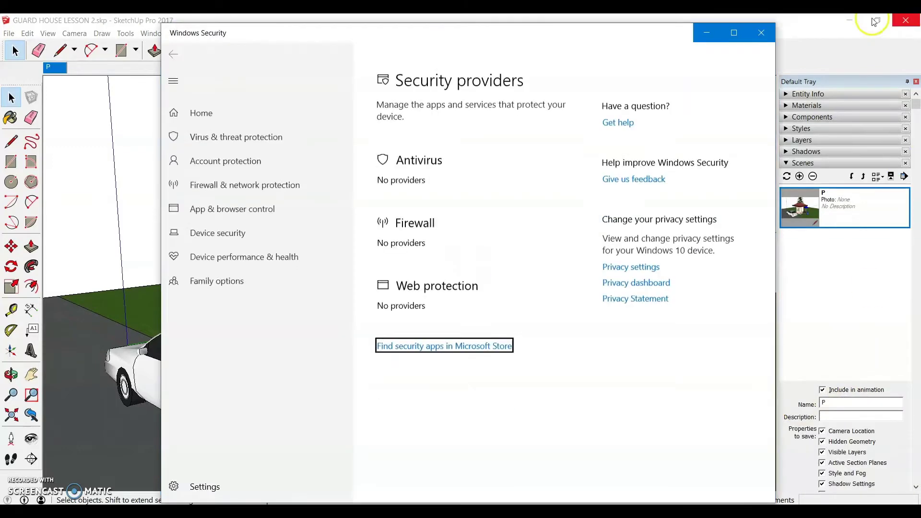
{"action": "left_click", "coordinate": [761, 32]}
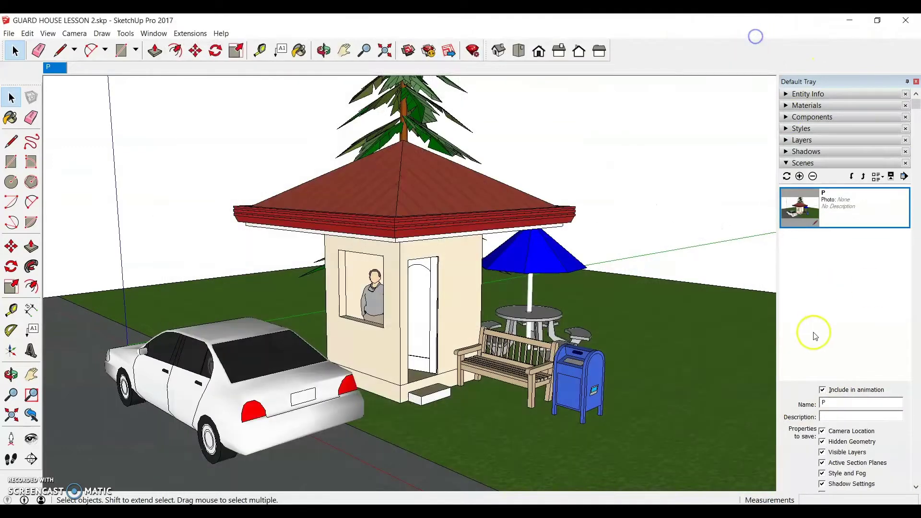
{"action": "left_click", "coordinate": [834, 403]}
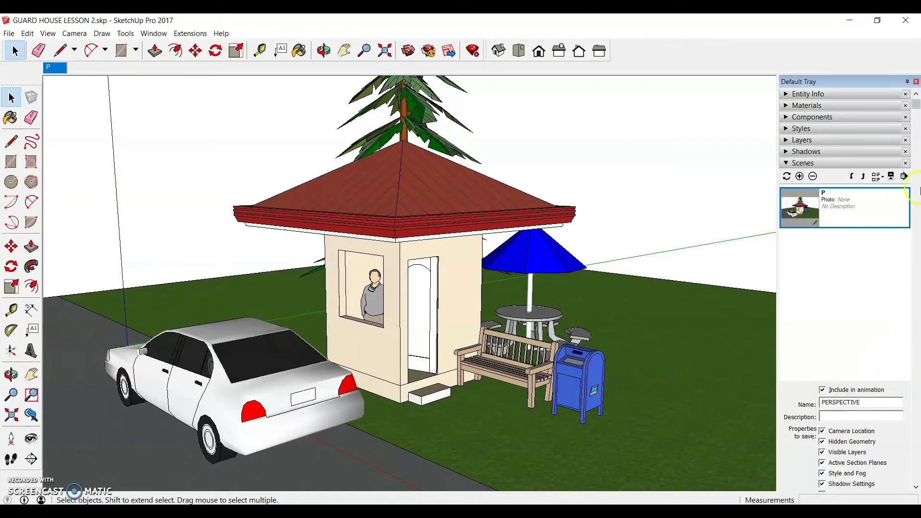
{"action": "left_click", "coordinate": [786, 177]}
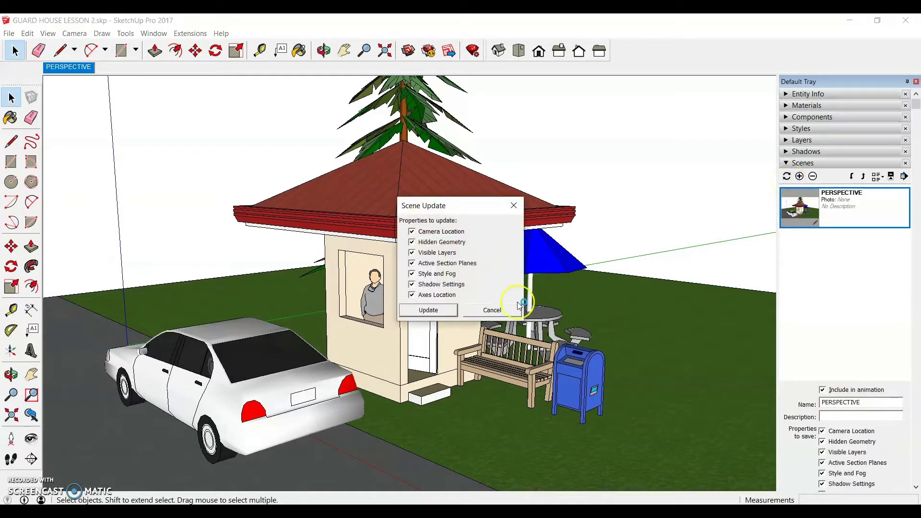
{"action": "left_click", "coordinate": [442, 316]}
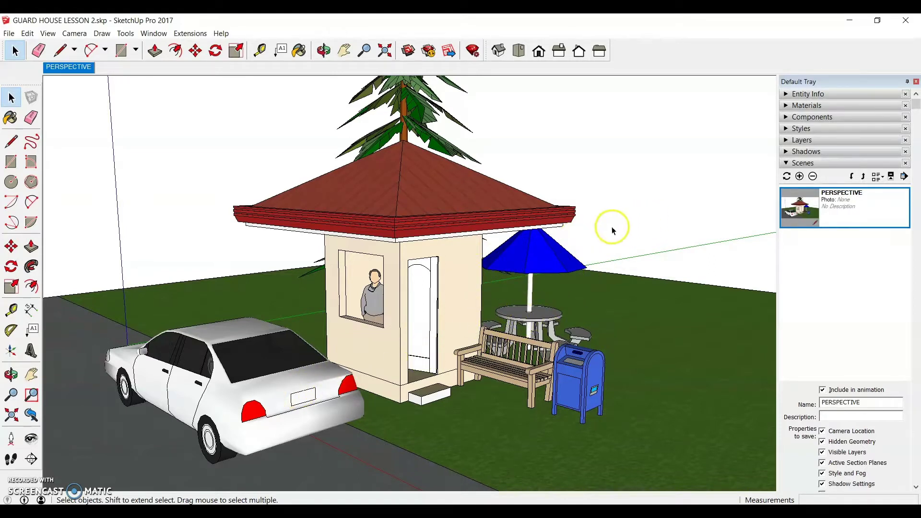
{"action": "left_click", "coordinate": [792, 163]}
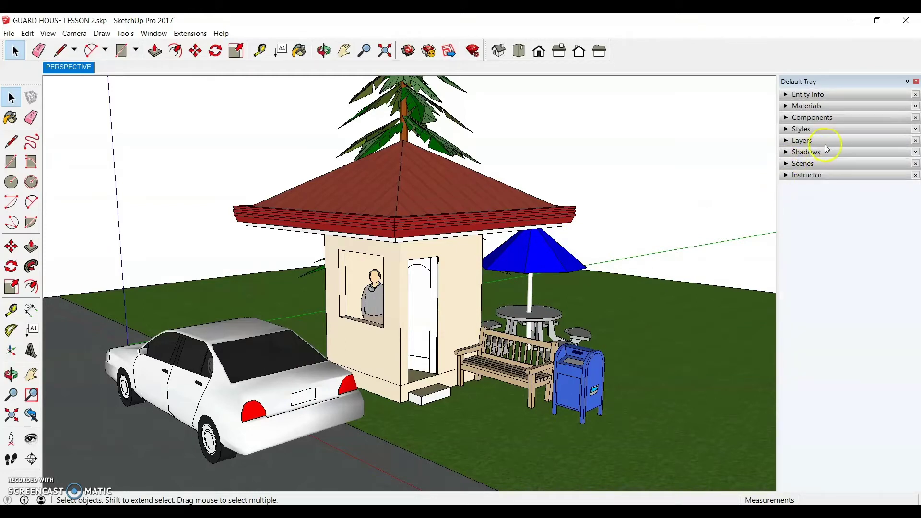
{"action": "left_click", "coordinate": [802, 142]}
{"action": "left_click", "coordinate": [802, 142]}
{"action": "left_click", "coordinate": [805, 95]}
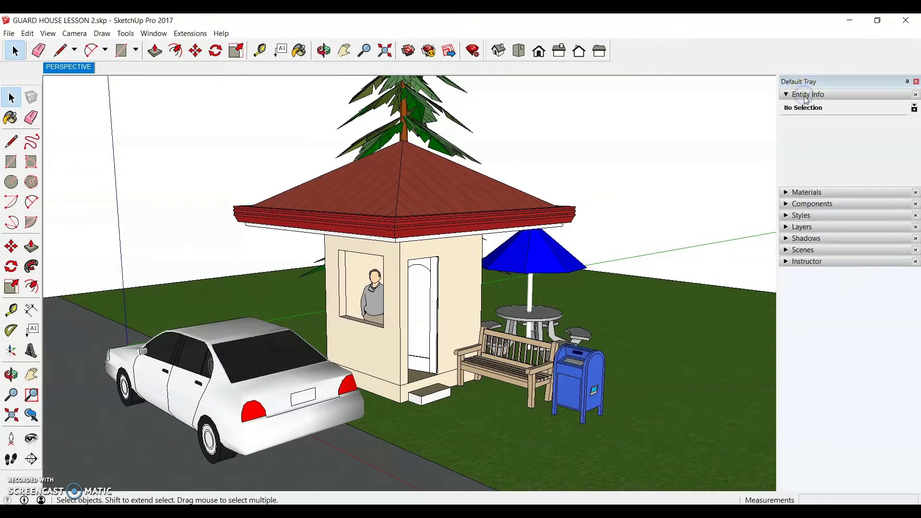
{"action": "left_click", "coordinate": [806, 95]}
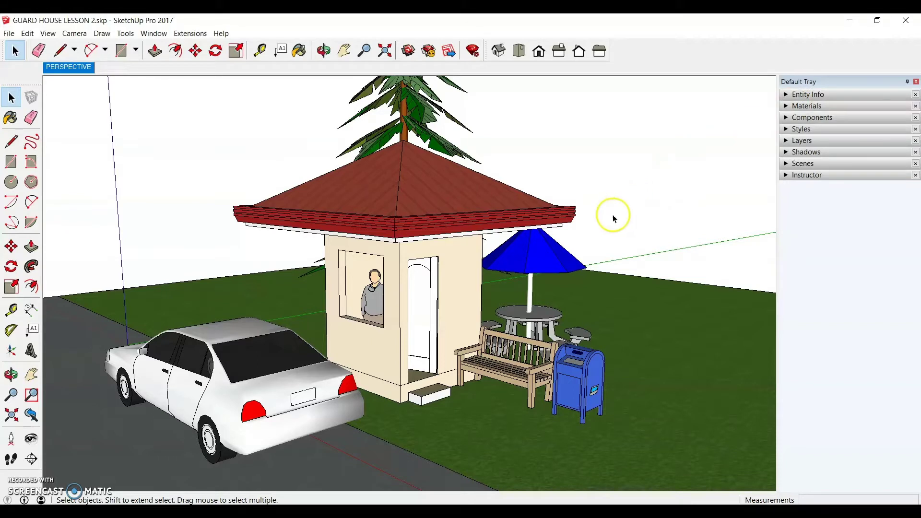
Add a layer named COPONENTS
{"action": "left_click", "coordinate": [796, 141]}
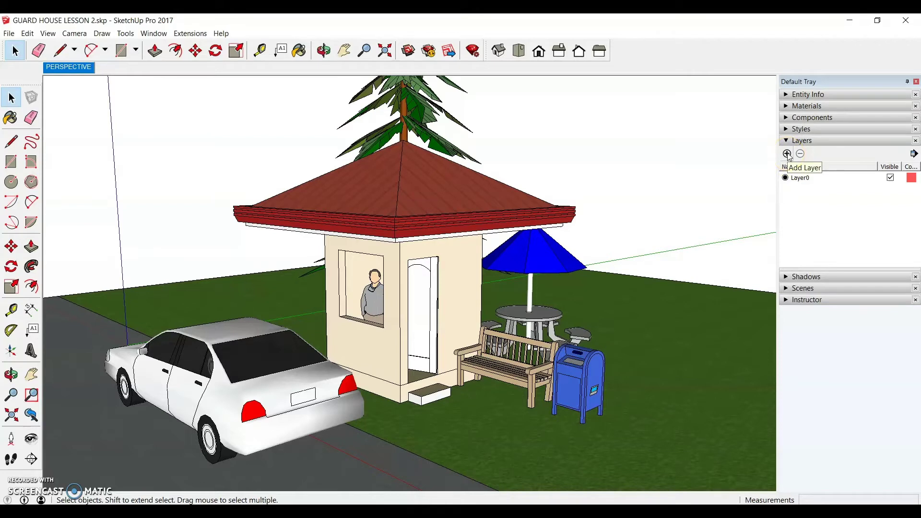
{"action": "left_click", "coordinate": [787, 154]}
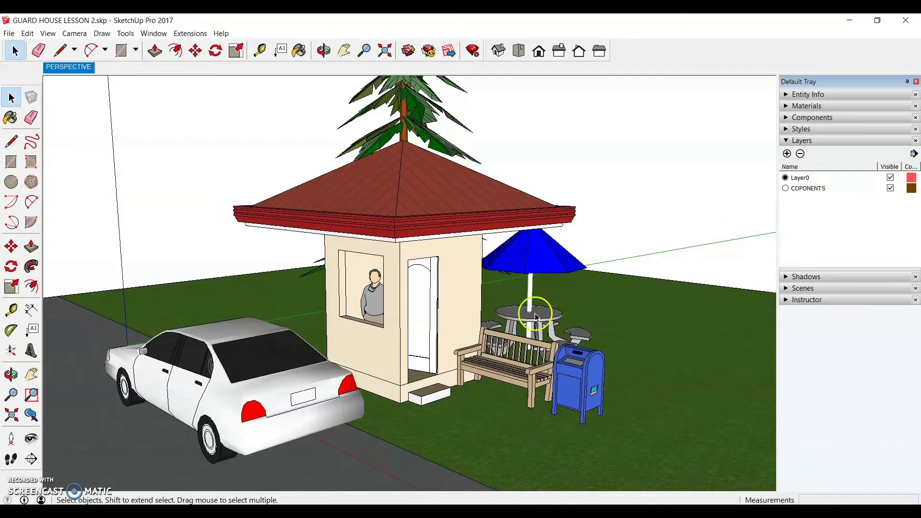
Assign the car, guard figure, umbrella table, bench, mailbox and tree to the COPONENTS layer
{"action": "scroll", "coordinate": [540, 405], "scroll_direction": "down", "scroll_amount": 2}
{"action": "scroll", "coordinate": [243, 462], "scroll_direction": "up", "scroll_amount": 3}
{"action": "scroll", "coordinate": [334, 318], "scroll_direction": "down", "scroll_amount": 1}
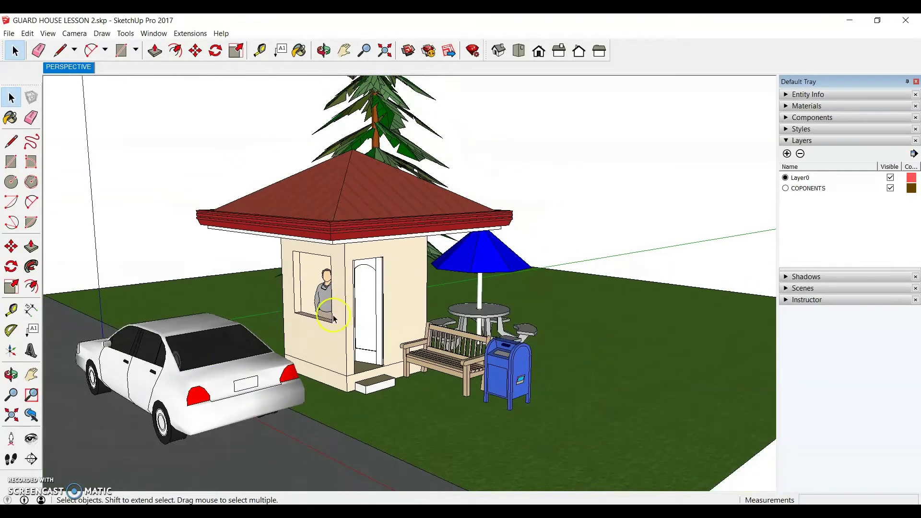
{"action": "left_click", "coordinate": [229, 377]}
{"action": "scroll", "coordinate": [431, 309], "scroll_direction": "up", "scroll_amount": 2}
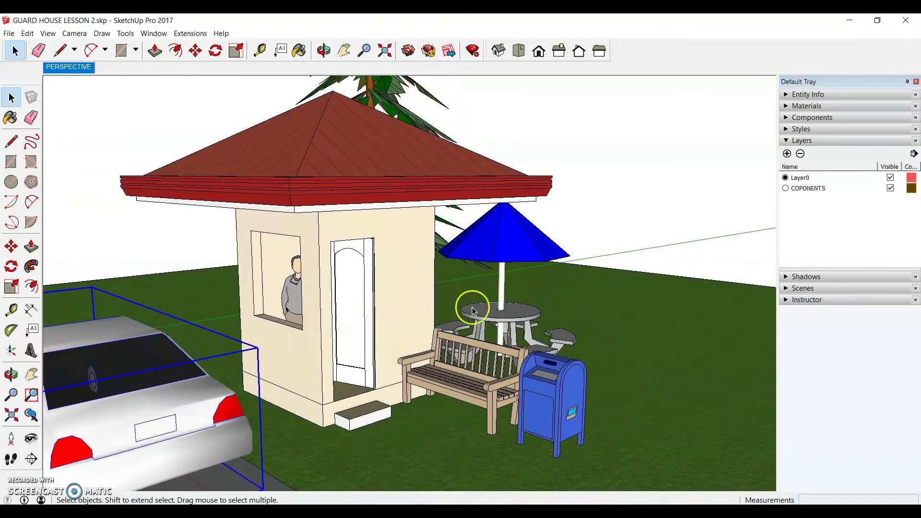
{"action": "left_click", "coordinate": [505, 315], "text": "shift"}
{"action": "left_click", "coordinate": [463, 367], "text": "shift"}
{"action": "left_click", "coordinate": [551, 403], "text": "shift"}
{"action": "middle_click_drag", "start_coordinate": [551, 403], "coordinate": [343, 355]}
{"action": "left_click", "coordinate": [569, 134], "text": "shift"}
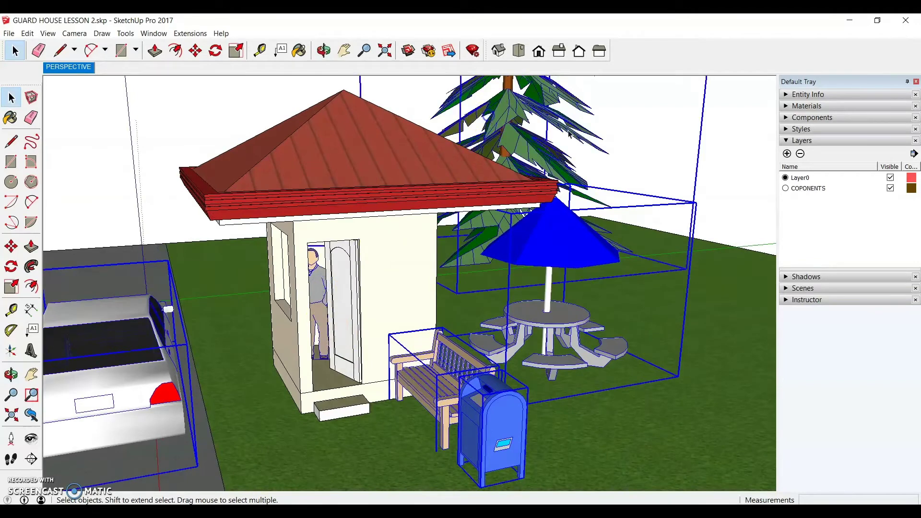
{"action": "left_click", "coordinate": [809, 95]}
{"action": "left_click", "coordinate": [909, 125]}
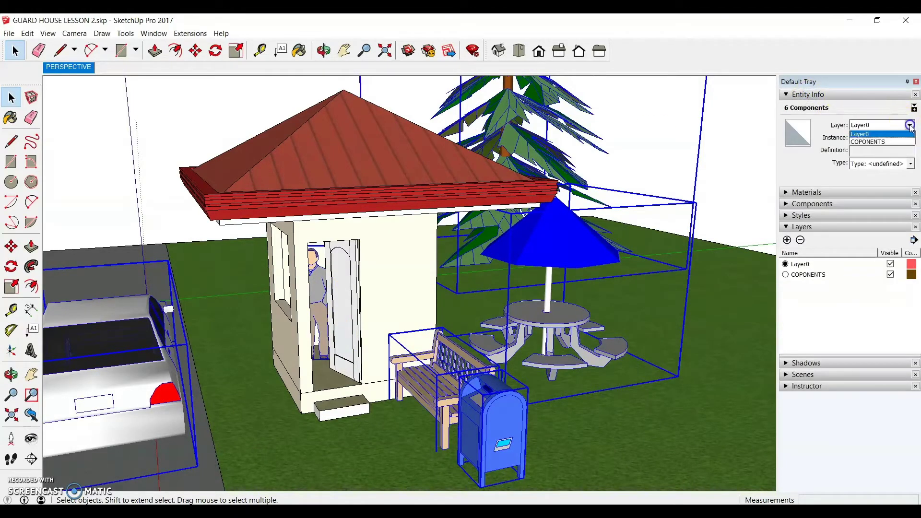
{"action": "left_click", "coordinate": [886, 143]}
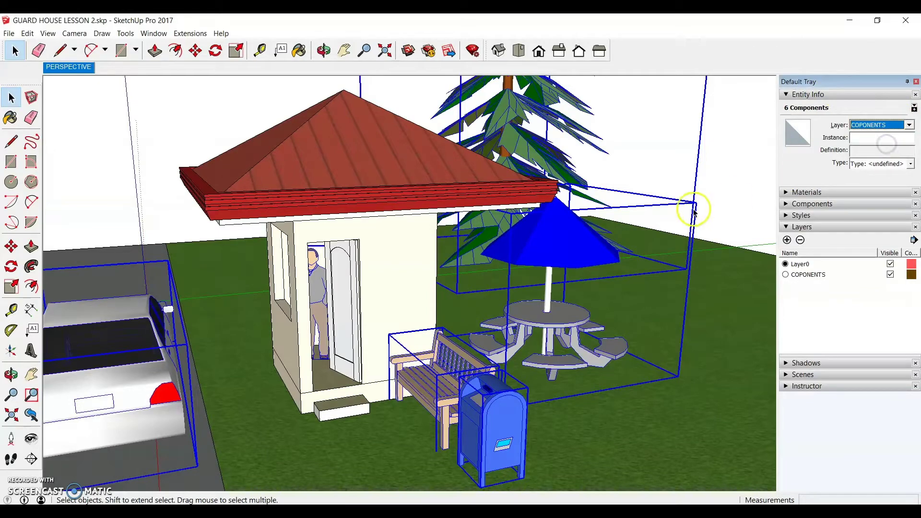
{"action": "left_click", "coordinate": [718, 175]}
Add another layer named DOOR
{"action": "middle_click_drag", "start_coordinate": [717, 175], "coordinate": [475, 298]}
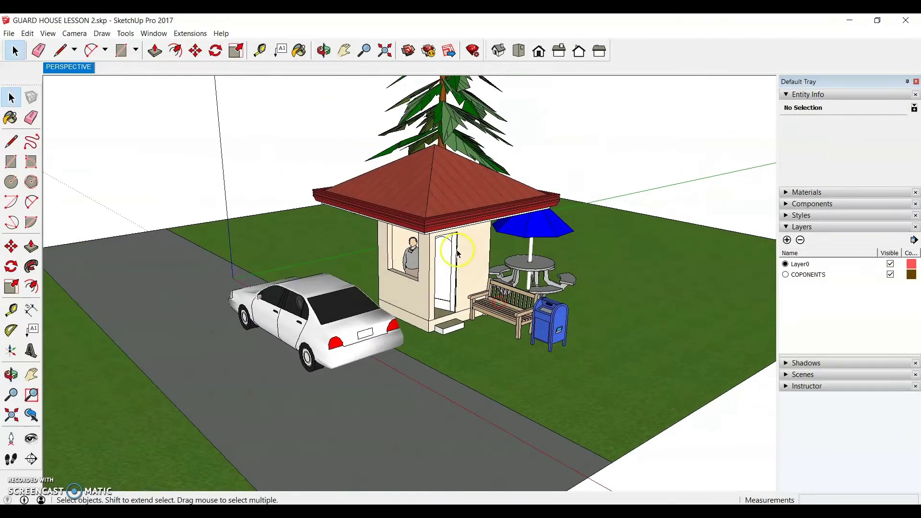
{"action": "scroll", "coordinate": [485, 275], "scroll_direction": "up", "scroll_amount": 4}
{"action": "middle_click_drag", "start_coordinate": [560, 260], "coordinate": [452, 291]}
{"action": "left_click", "coordinate": [425, 277]}
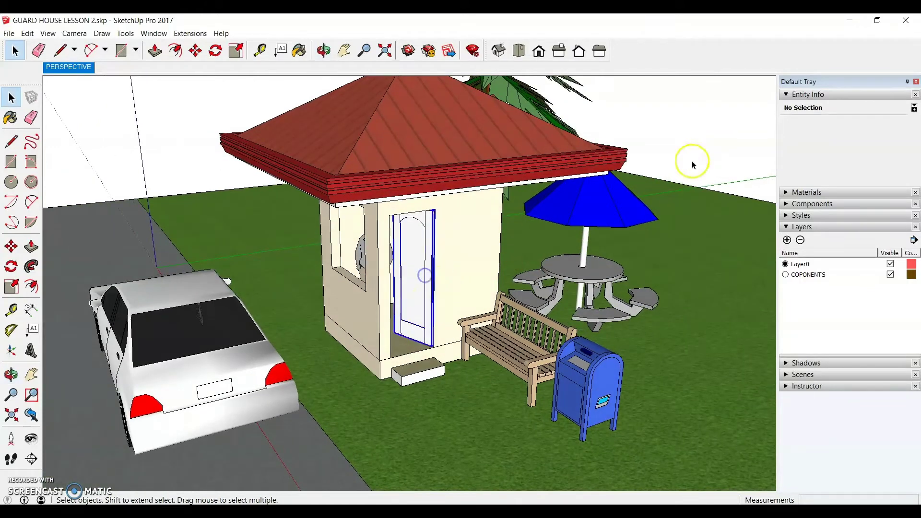
{"action": "left_click", "coordinate": [789, 239]}
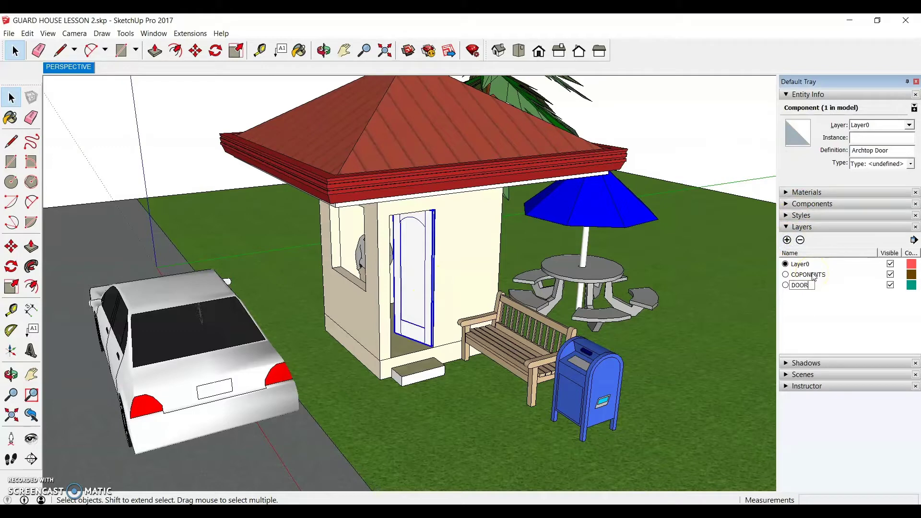
{"action": "left_click", "coordinate": [663, 364]}
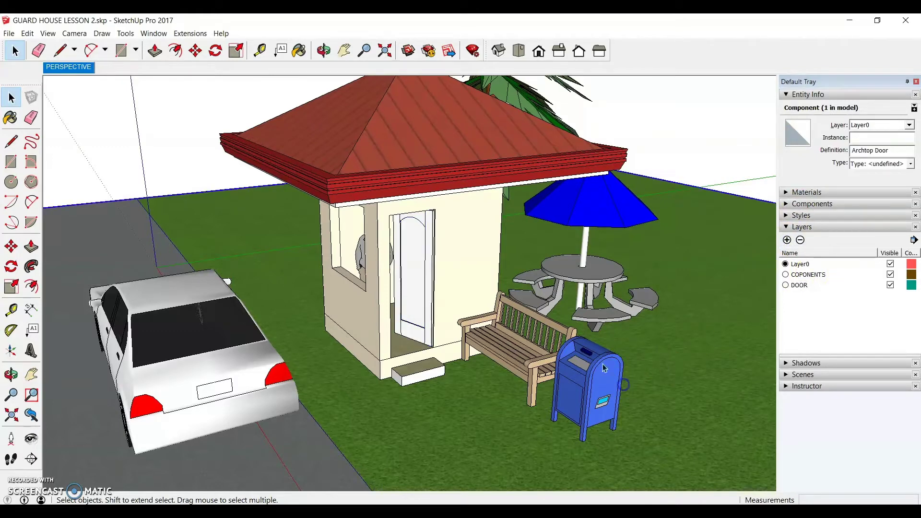
Assign the guard house door to the DOOR layer
{"action": "left_click", "coordinate": [419, 271]}
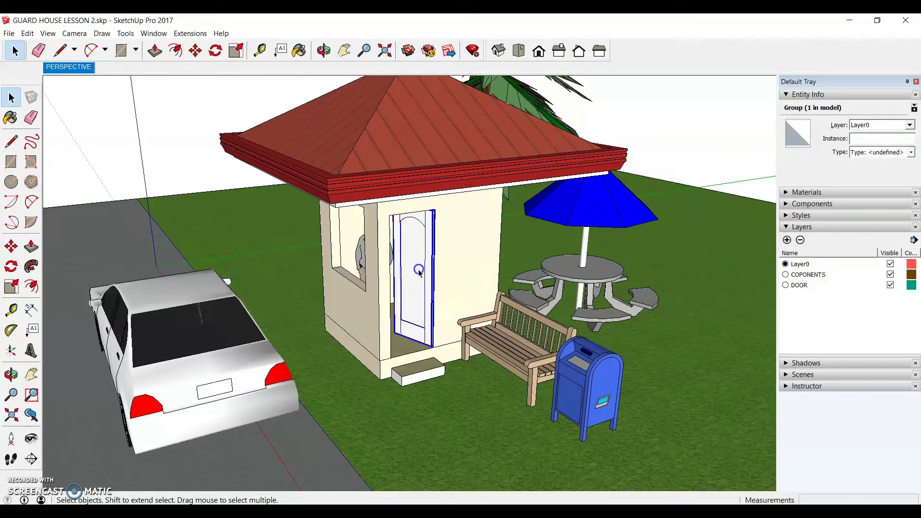
{"action": "left_click", "coordinate": [887, 124]}
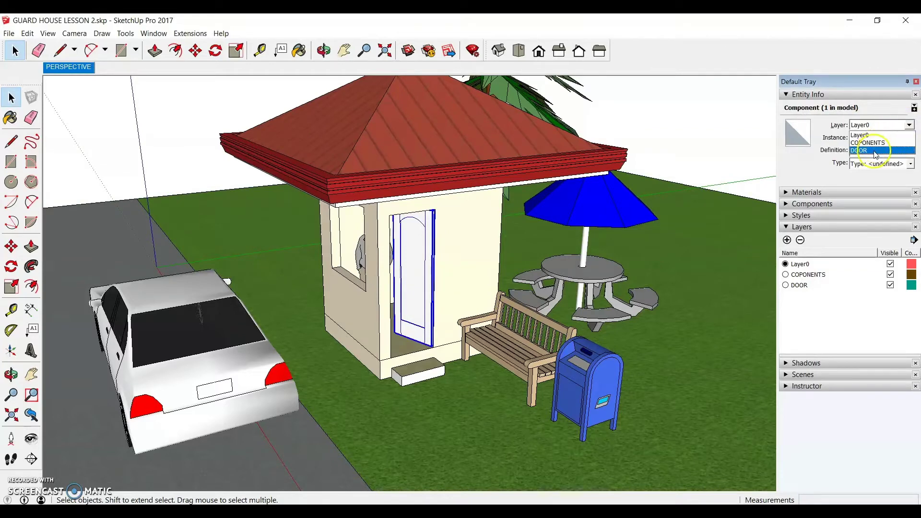
{"action": "left_click", "coordinate": [873, 152]}
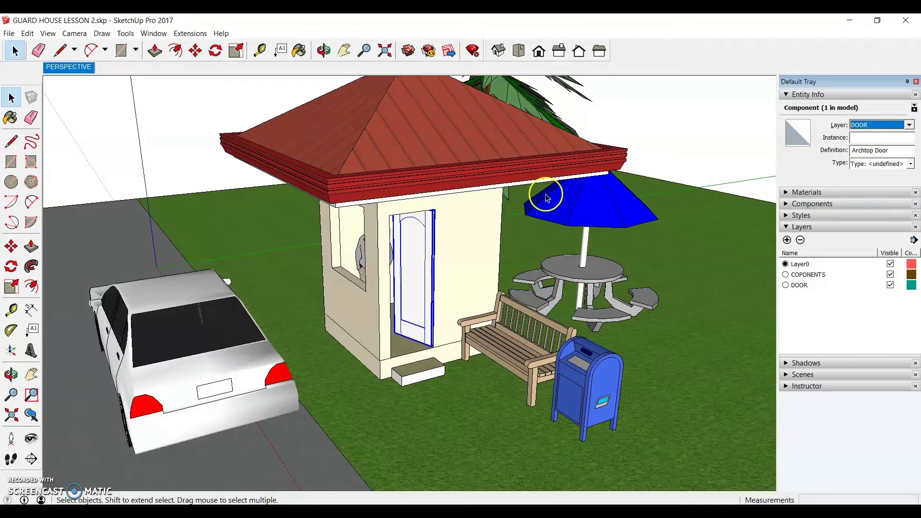
Select the roof base and red fascia groups and add a layer named ROOFING
{"action": "left_click", "coordinate": [427, 149]}
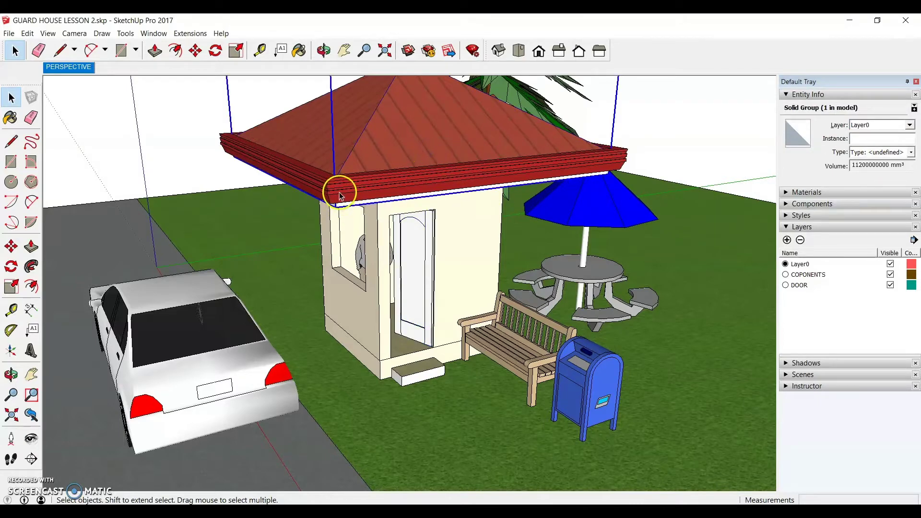
{"action": "left_click", "coordinate": [339, 194], "text": "ctrl"}
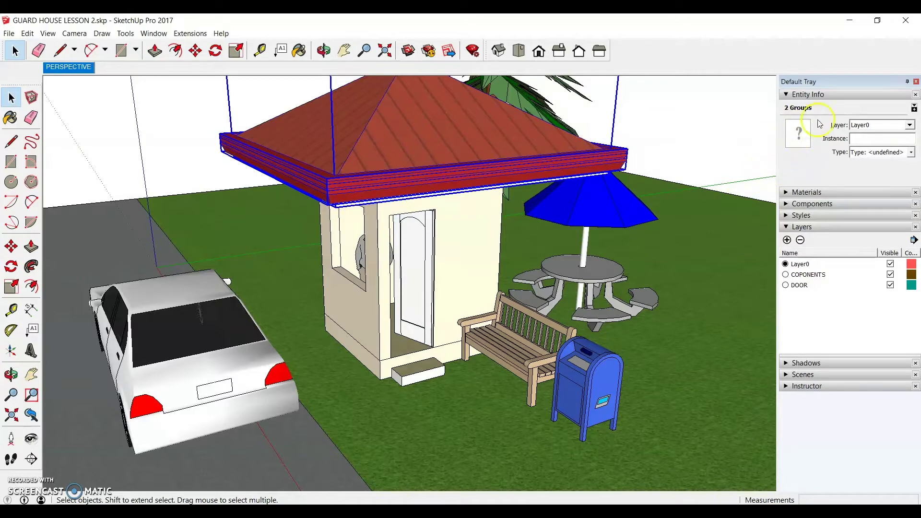
{"action": "left_click", "coordinate": [787, 239]}
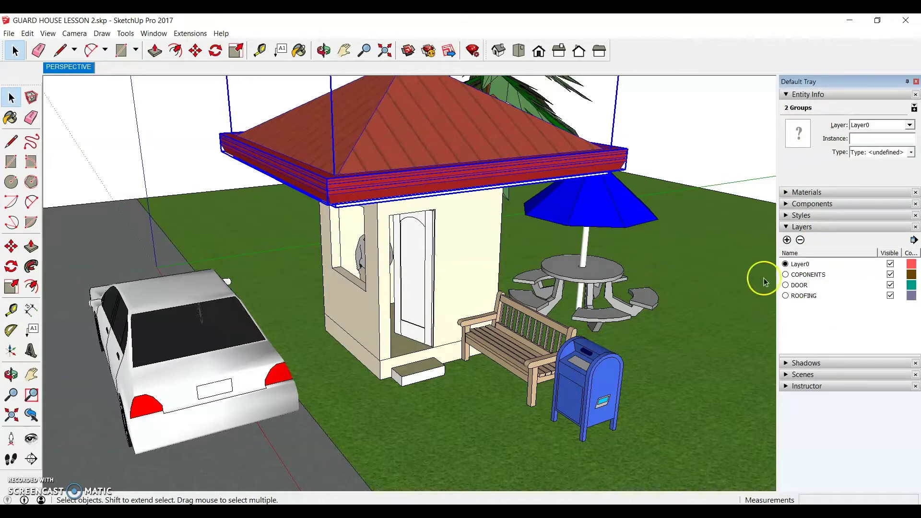
Assign the roof base group and the red fascia group to the ROOFING layer
{"action": "left_click", "coordinate": [735, 148]}
{"action": "left_click", "coordinate": [475, 186]}
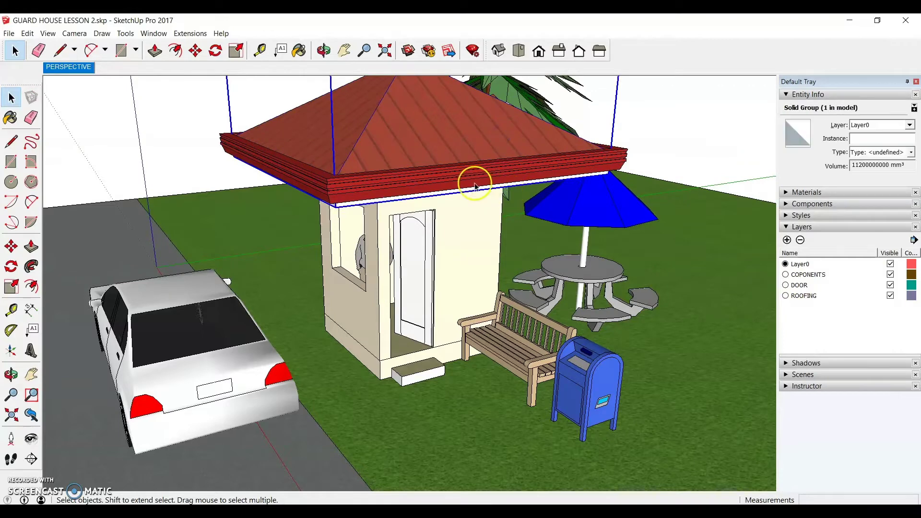
{"action": "left_click", "coordinate": [472, 184], "text": "shift"}
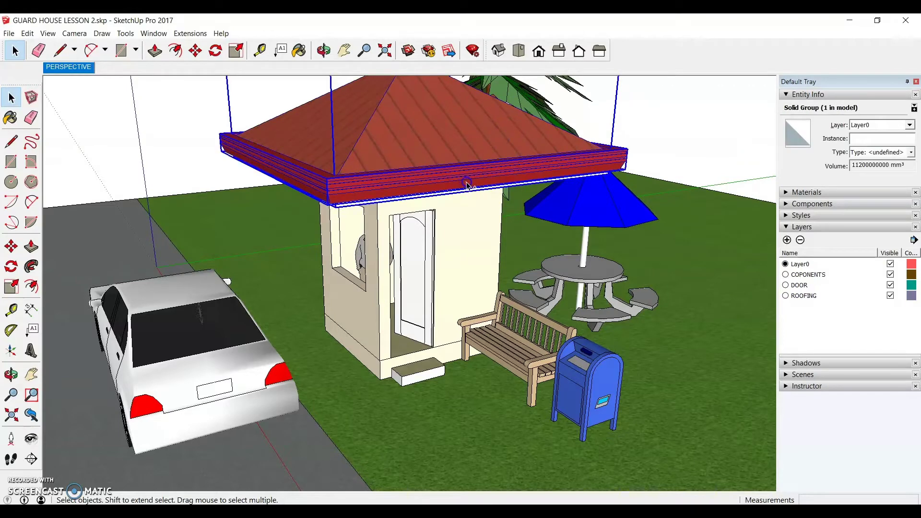
{"action": "left_click", "coordinate": [910, 126]}
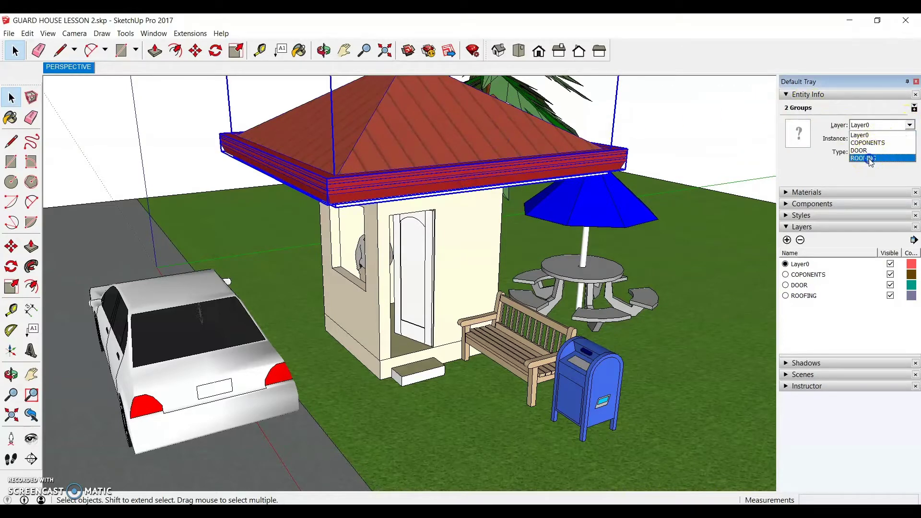
{"action": "left_click", "coordinate": [868, 158]}
{"action": "left_click", "coordinate": [755, 131]}
Add a second scene named PERSPECTIVE 2 showing the guard house with the car, bench and umbrella table
{"action": "middle_click_drag", "start_coordinate": [530, 226], "coordinate": [488, 263]}
{"action": "scroll", "coordinate": [497, 232], "scroll_direction": "up", "scroll_amount": 1}
{"action": "scroll", "coordinate": [497, 232], "scroll_direction": "down", "scroll_amount": 5}
{"action": "scroll", "coordinate": [544, 202], "scroll_direction": "up", "scroll_amount": 4}
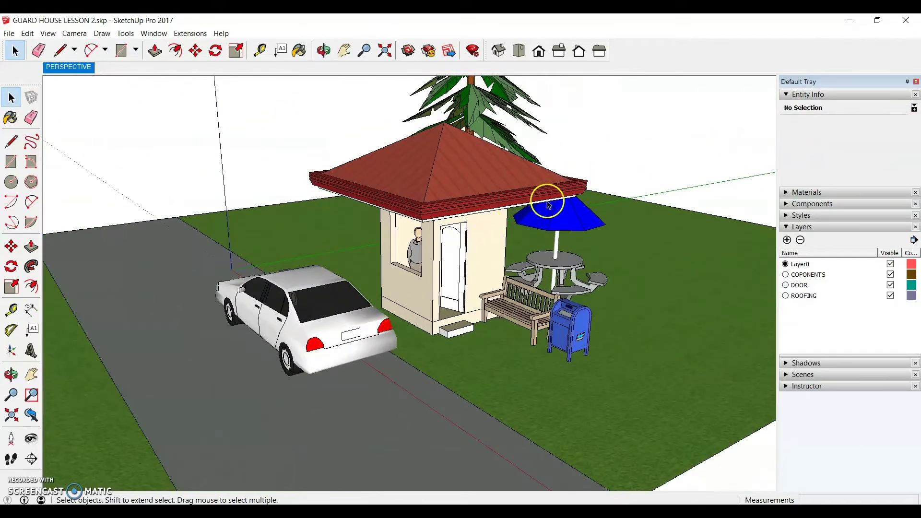
{"action": "key", "text": "space"}
{"action": "scroll", "coordinate": [539, 182], "scroll_direction": "up", "scroll_amount": 2}
{"action": "middle_click_drag", "start_coordinate": [477, 200], "coordinate": [498, 189]}
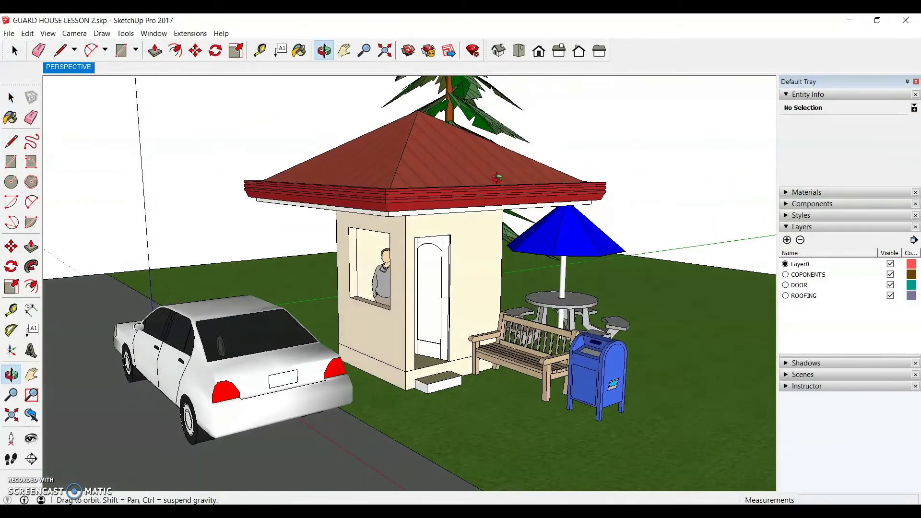
{"action": "left_click", "coordinate": [800, 96]}
{"action": "left_click", "coordinate": [799, 96]}
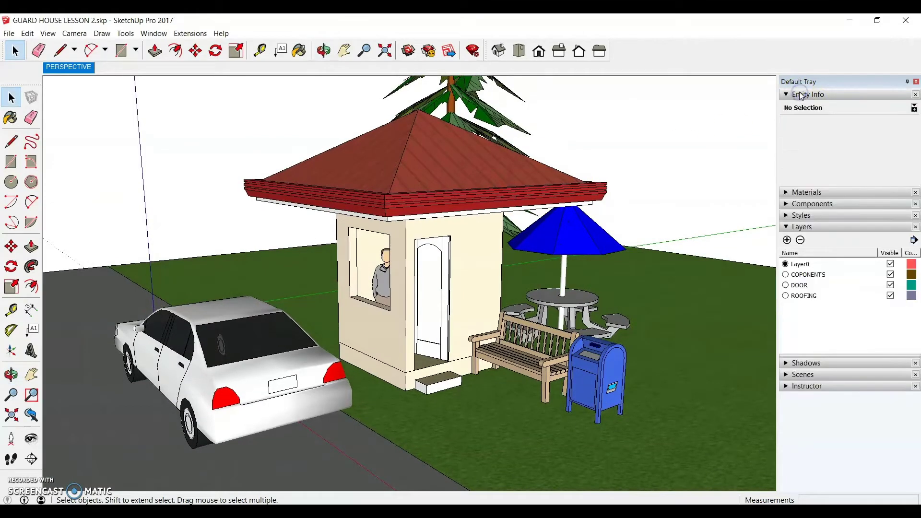
{"action": "left_click", "coordinate": [802, 95]}
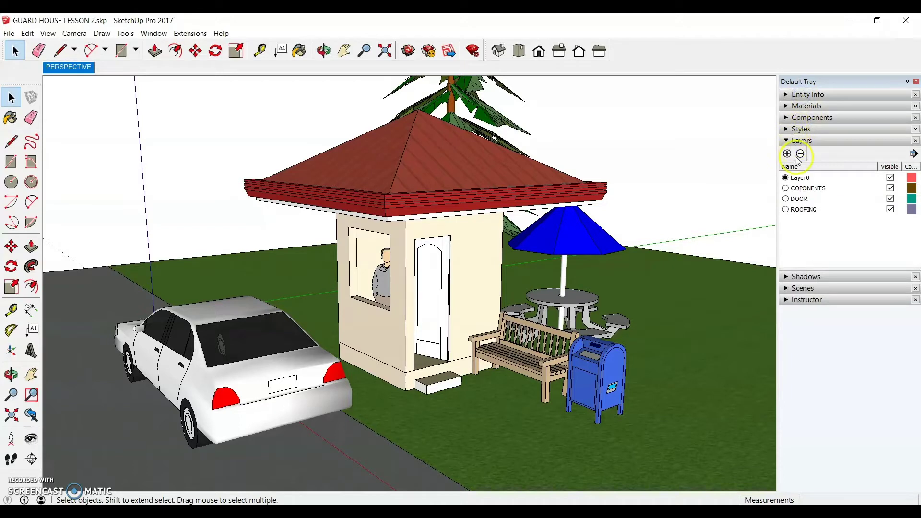
{"action": "left_click", "coordinate": [789, 287]}
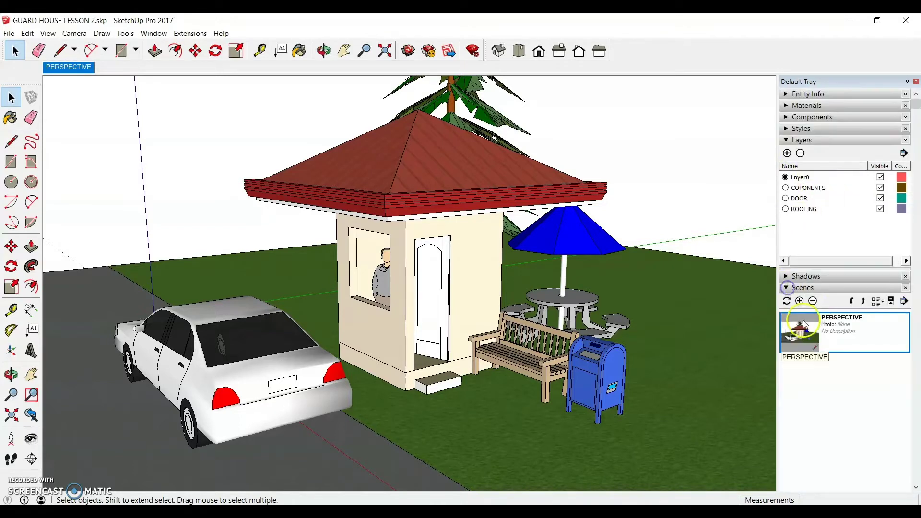
{"action": "left_click", "coordinate": [787, 140]}
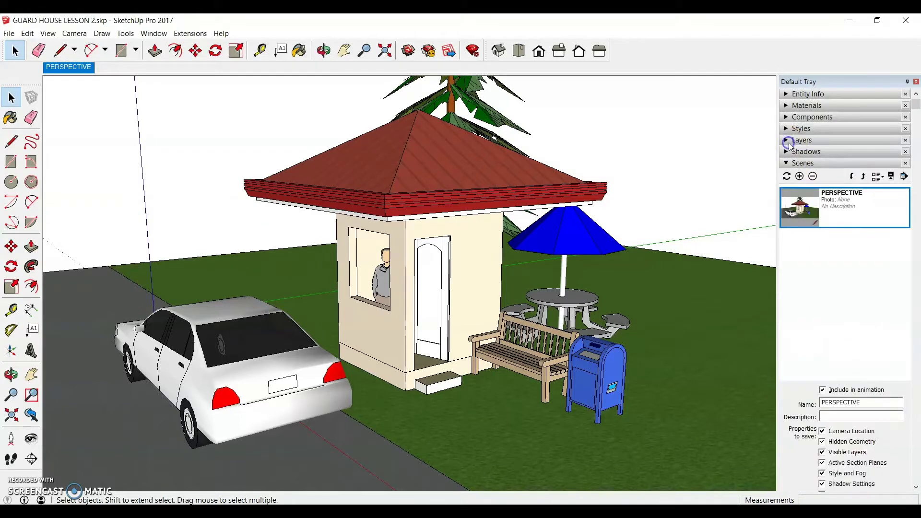
{"action": "left_click", "coordinate": [798, 176]}
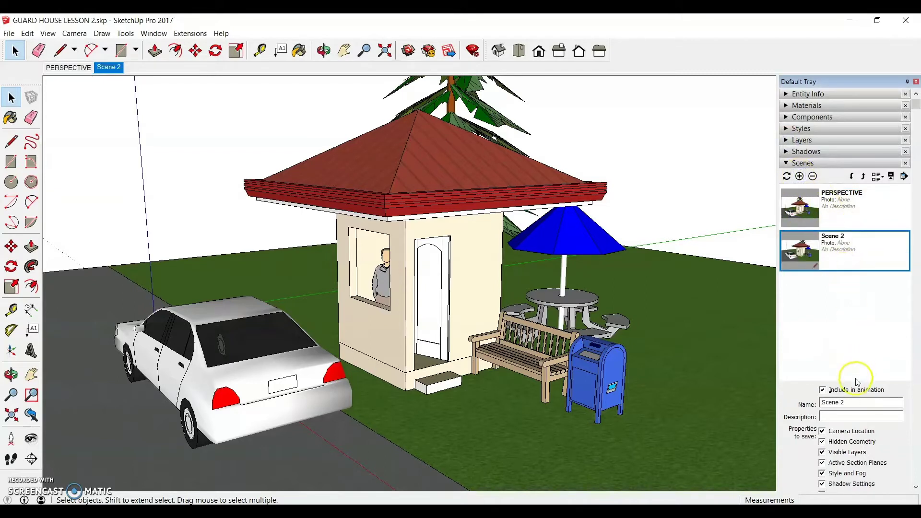
{"action": "left_click_drag", "start_coordinate": [858, 403], "coordinate": [792, 413]}
{"action": "key", "text": "Return"}
{"action": "left_click", "coordinate": [493, 140]}
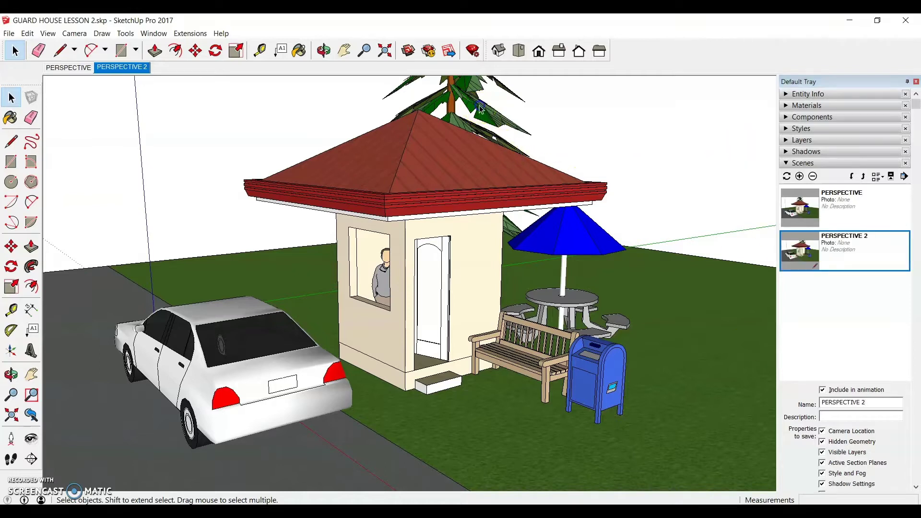
{"action": "left_click", "coordinate": [564, 248], "text": "ctrl"}
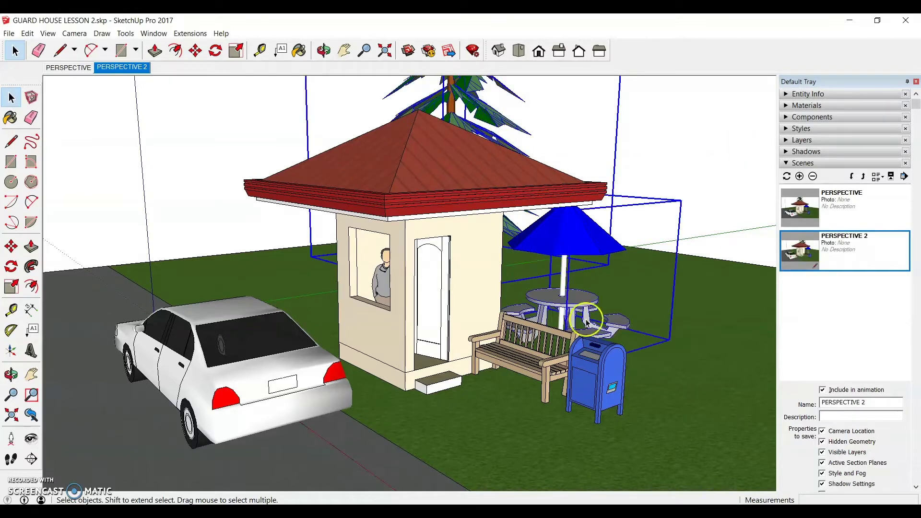
{"action": "left_click", "coordinate": [593, 384], "text": "ctrl"}
{"action": "left_click", "coordinate": [542, 364], "text": "ctrl"}
{"action": "left_click", "coordinate": [277, 375], "text": "ctrl"}
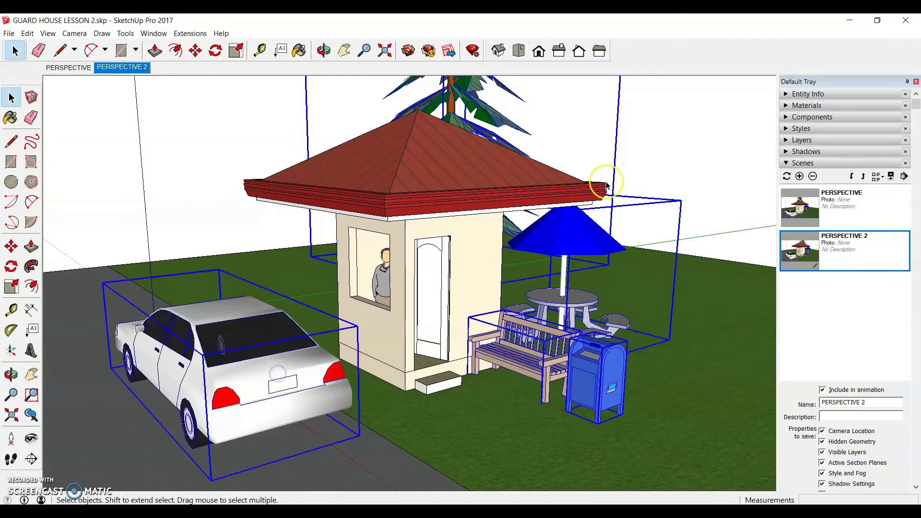
{"action": "left_click", "coordinate": [721, 82]}
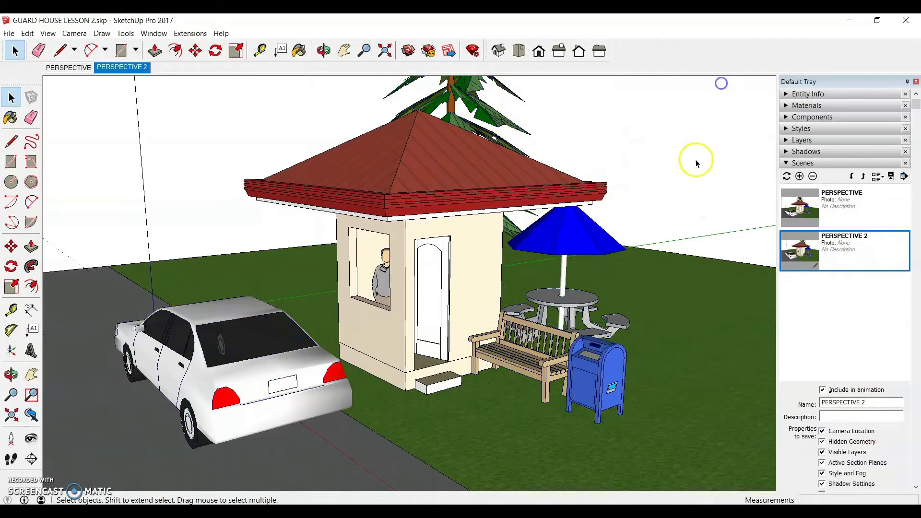
Hide the COPONENTS layer and update the PERSPECTIVE 2 scene with all properties included
{"action": "left_click", "coordinate": [805, 141]}
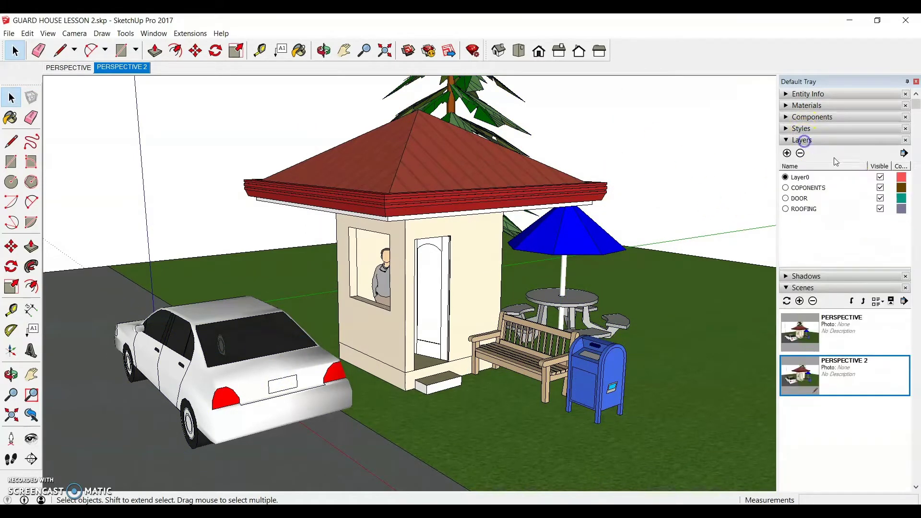
{"action": "left_click", "coordinate": [880, 187]}
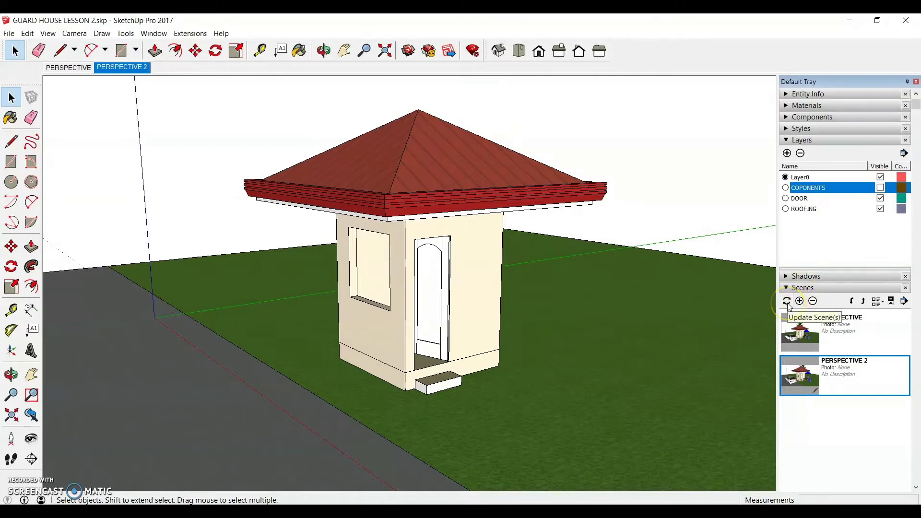
{"action": "left_click", "coordinate": [851, 365]}
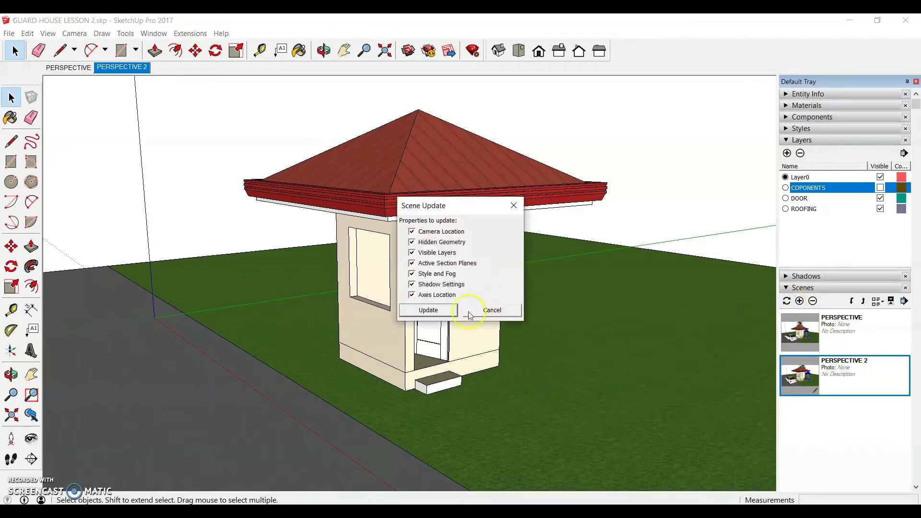
{"action": "left_click", "coordinate": [439, 319]}
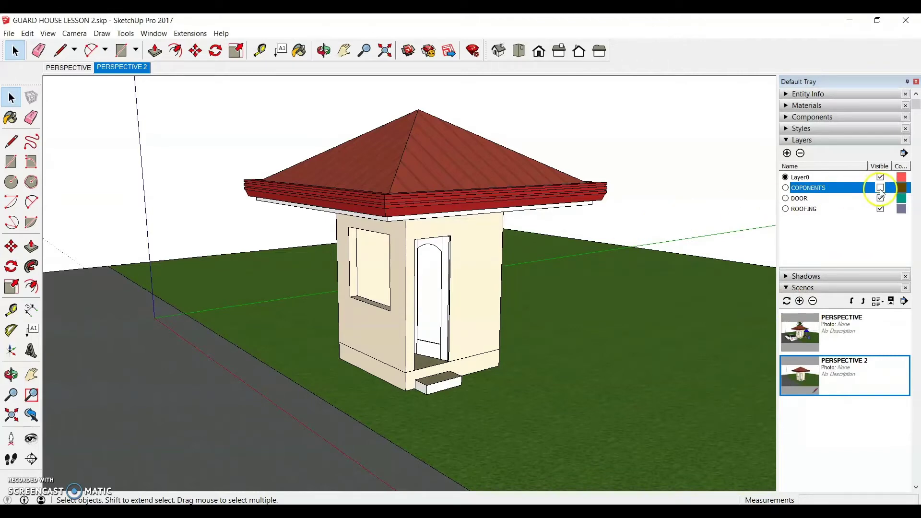
Make the COPONENTS layer visible again and switch to the top view of the guard house
{"action": "left_click", "coordinate": [881, 188]}
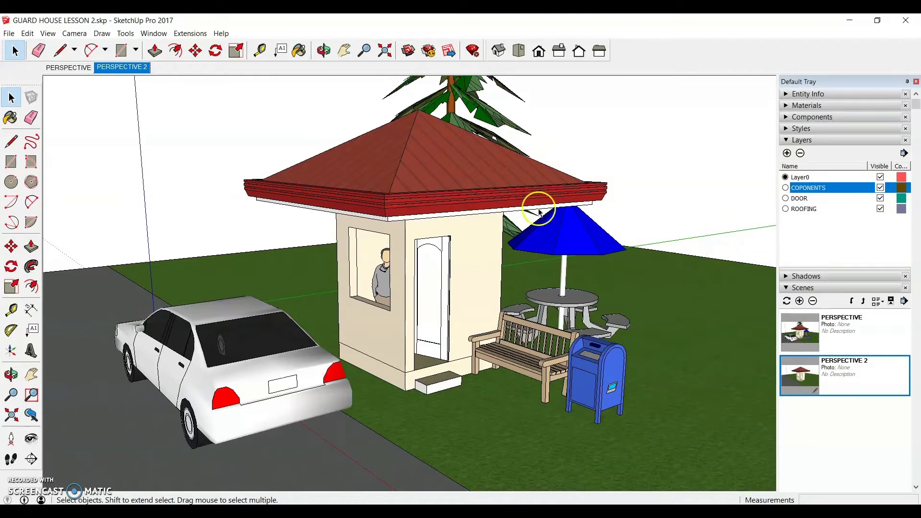
{"action": "left_click", "coordinate": [519, 52]}
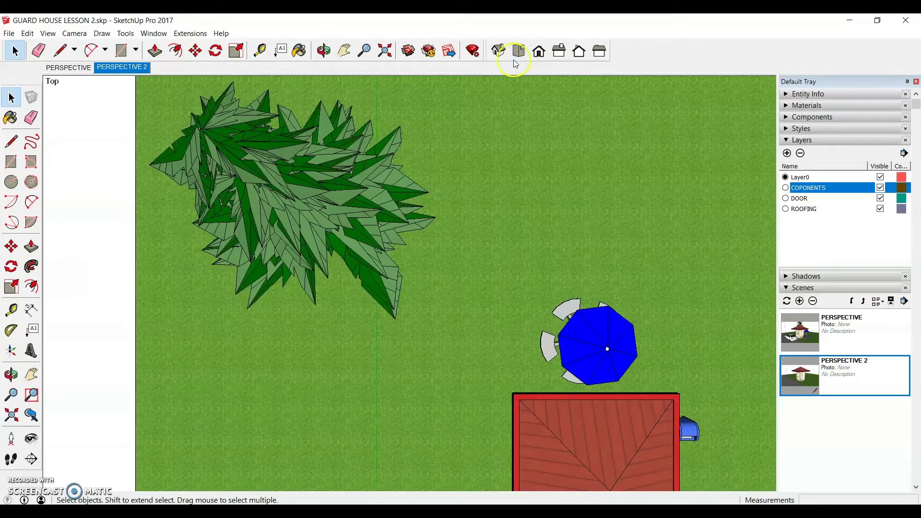
{"action": "scroll", "coordinate": [242, 168], "scroll_direction": "down", "scroll_amount": 4}
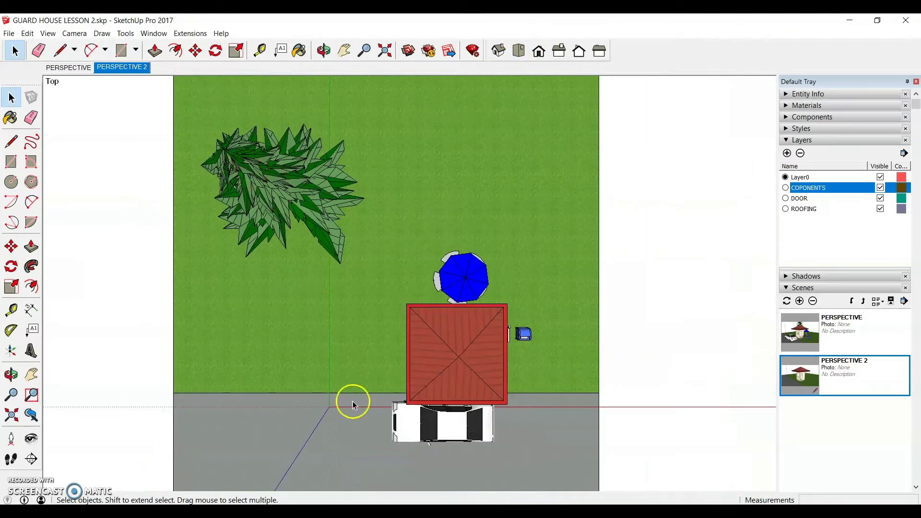
{"action": "scroll", "coordinate": [354, 402], "scroll_direction": "up", "scroll_amount": 4}
{"action": "scroll", "coordinate": [407, 345], "scroll_direction": "down", "scroll_amount": 2}
{"action": "scroll", "coordinate": [433, 259], "scroll_direction": "up", "scroll_amount": 2}
{"action": "scroll", "coordinate": [401, 216], "scroll_direction": "down", "scroll_amount": 1}
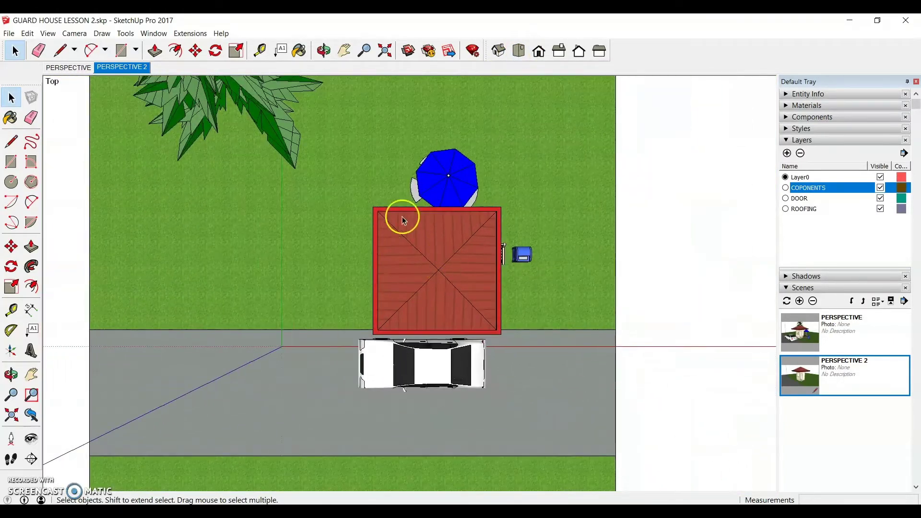
{"action": "scroll", "coordinate": [441, 249], "scroll_direction": "down", "scroll_amount": 1}
{"action": "scroll", "coordinate": [446, 207], "scroll_direction": "up", "scroll_amount": 3}
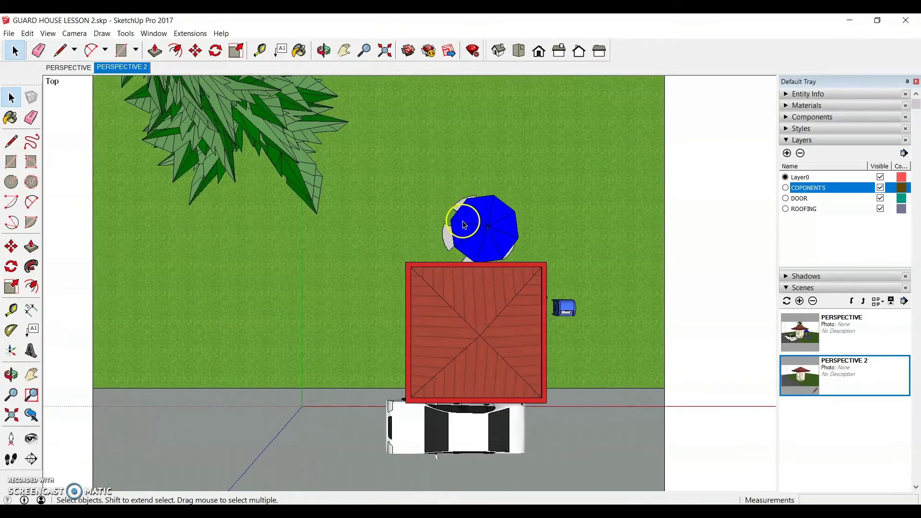
{"action": "scroll", "coordinate": [524, 208], "scroll_direction": "down", "scroll_amount": 2}
{"action": "scroll", "coordinate": [516, 224], "scroll_direction": "up", "scroll_amount": 1}
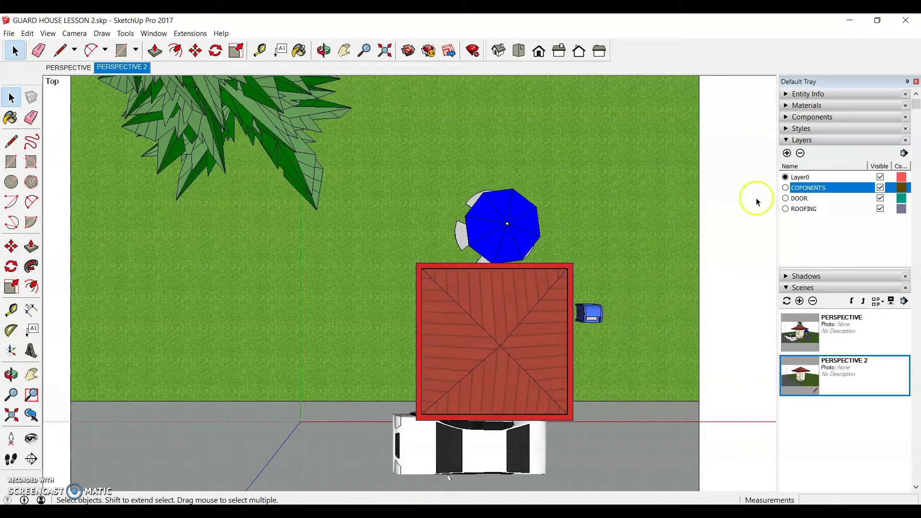
{"action": "scroll", "coordinate": [505, 270], "scroll_direction": "down", "scroll_amount": 2}
{"action": "scroll", "coordinate": [531, 349], "scroll_direction": "up", "scroll_amount": 2}
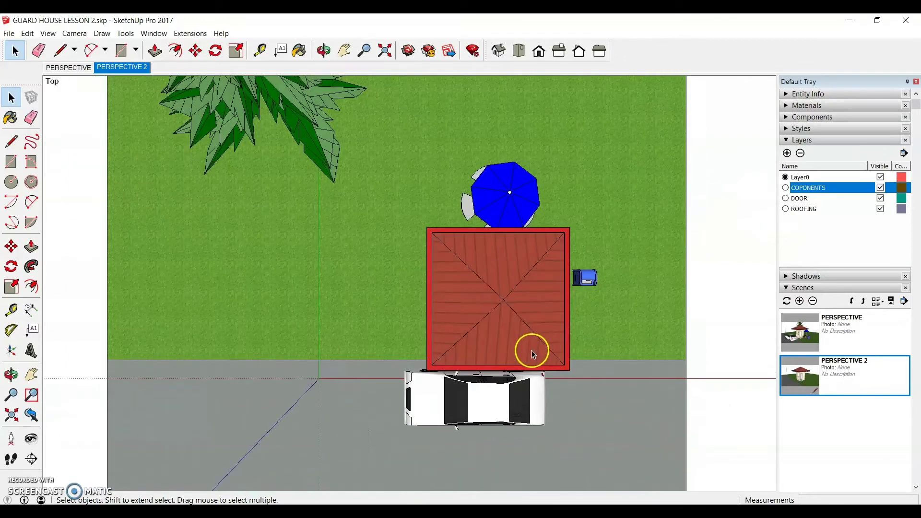
Hide the COPONENTS and ROOFING layers to expose the guard house interior in plan
{"action": "left_click", "coordinate": [880, 188]}
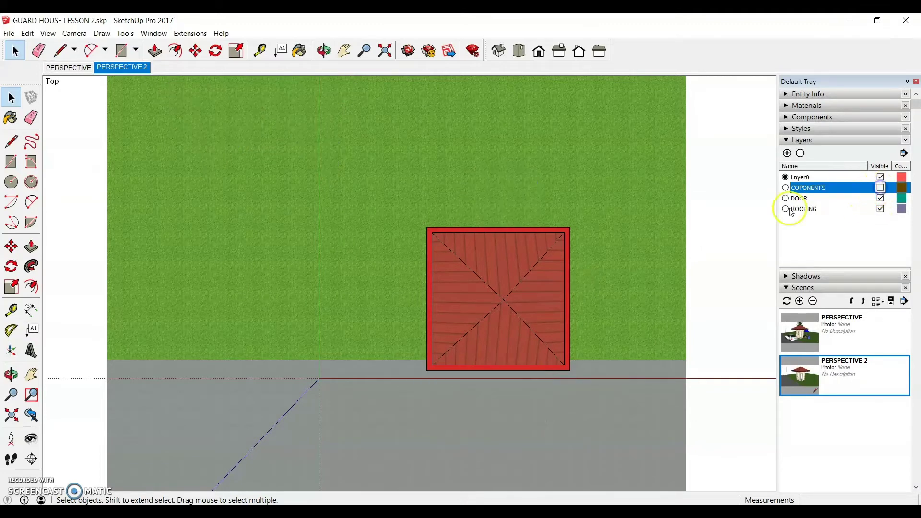
{"action": "left_click", "coordinate": [880, 209]}
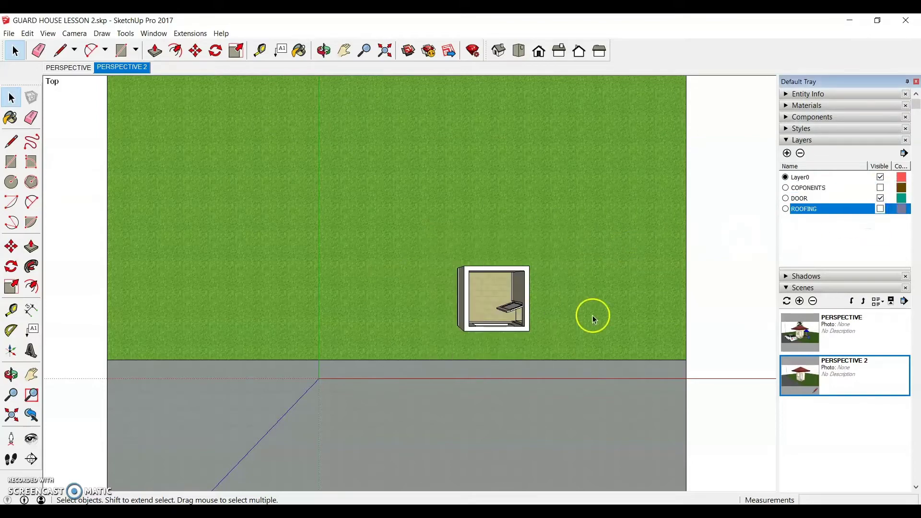
{"action": "scroll", "coordinate": [667, 315], "scroll_direction": "up", "scroll_amount": 3}
{"action": "scroll", "coordinate": [422, 304], "scroll_direction": "down", "scroll_amount": 1}
{"action": "scroll", "coordinate": [398, 258], "scroll_direction": "up", "scroll_amount": 3}
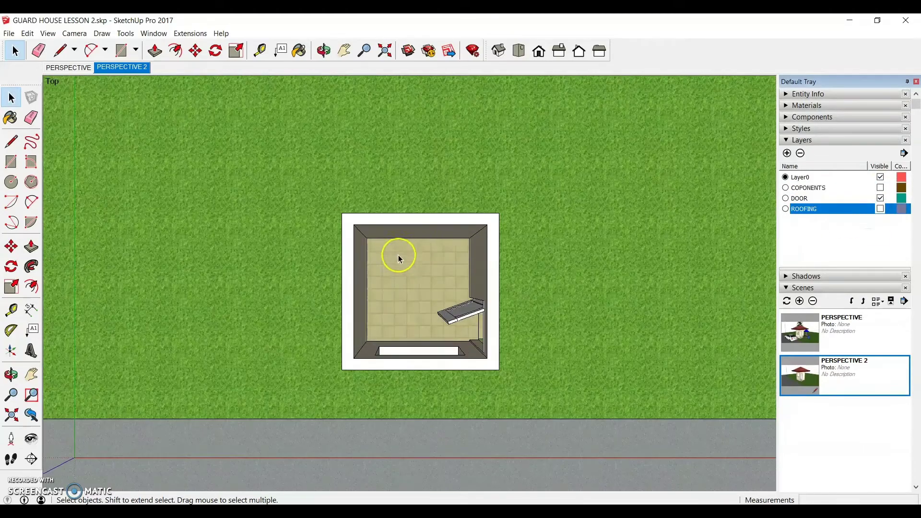
{"action": "scroll", "coordinate": [398, 257], "scroll_direction": "up", "scroll_amount": 1}
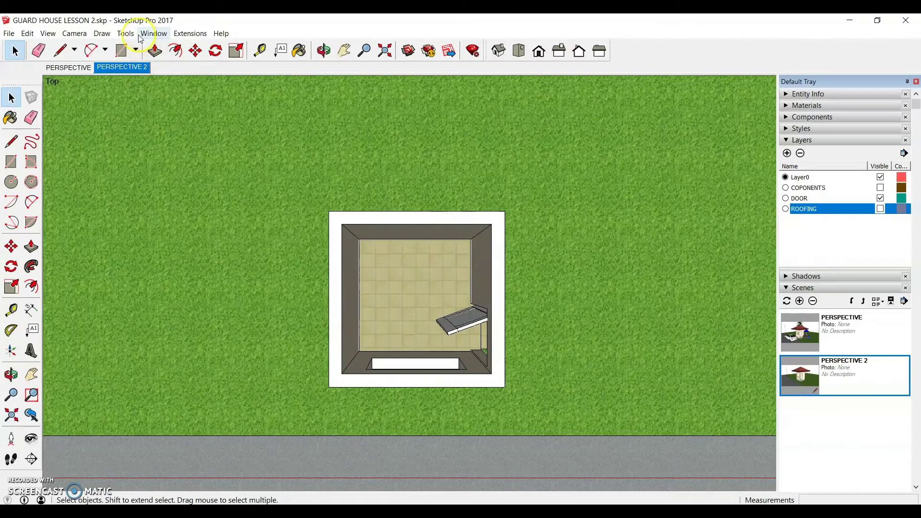
Switch the guard house's top view to parallel projection
{"action": "left_click", "coordinate": [77, 34]}
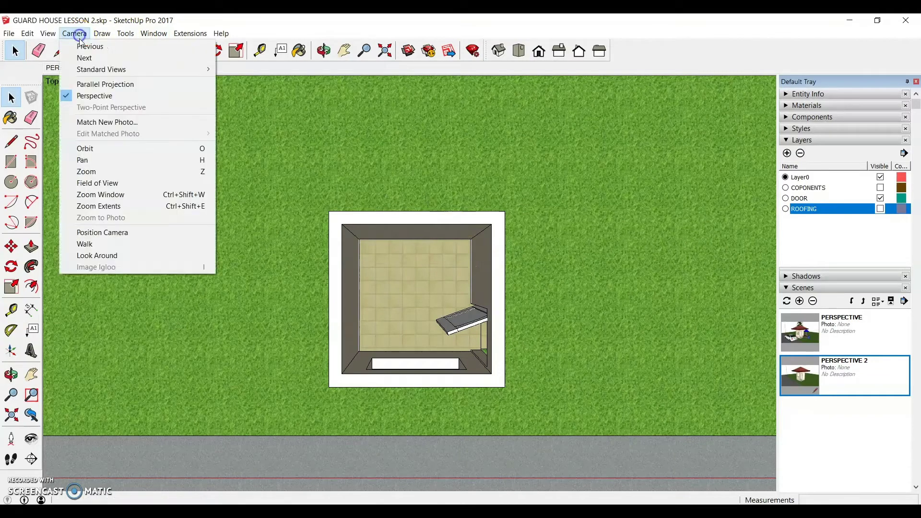
{"action": "left_click", "coordinate": [113, 86]}
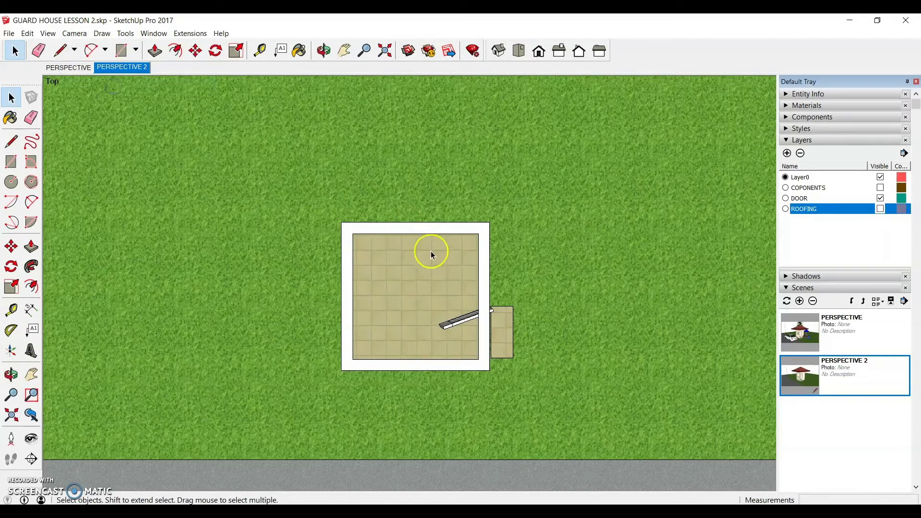
{"action": "scroll", "coordinate": [358, 317], "scroll_direction": "up", "scroll_amount": 1}
{"action": "scroll", "coordinate": [450, 298], "scroll_direction": "up", "scroll_amount": 1}
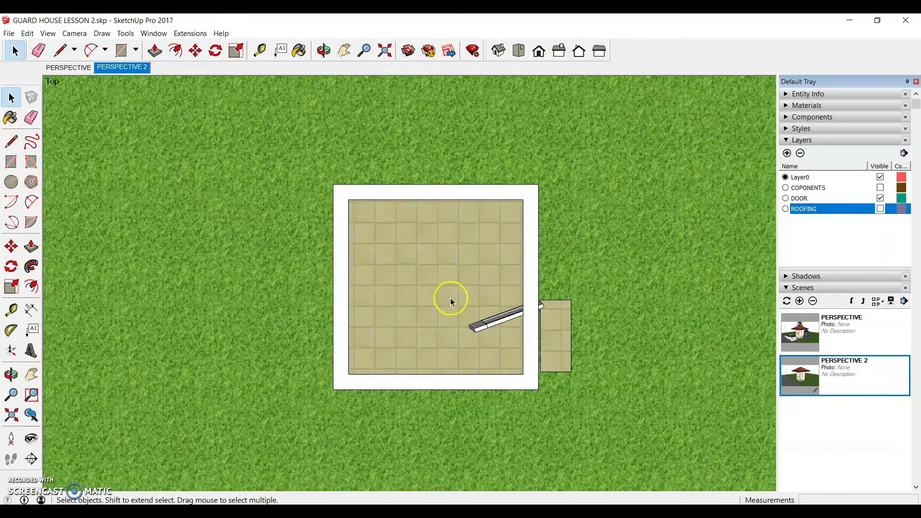
{"action": "scroll", "coordinate": [513, 317], "scroll_direction": "up", "scroll_amount": 2}
Restore the perspective projection and rotate the open door about its hinge corner until it stands perpendicular to the wall
{"action": "middle_click_drag", "start_coordinate": [512, 316], "coordinate": [306, 224]}
{"action": "middle_click_drag", "start_coordinate": [411, 290], "coordinate": [517, 258]}
{"action": "middle_click_drag", "start_coordinate": [384, 234], "coordinate": [345, 438]}
{"action": "scroll", "coordinate": [259, 278], "scroll_direction": "down", "scroll_amount": 3}
{"action": "scroll", "coordinate": [356, 401], "scroll_direction": "up", "scroll_amount": 5}
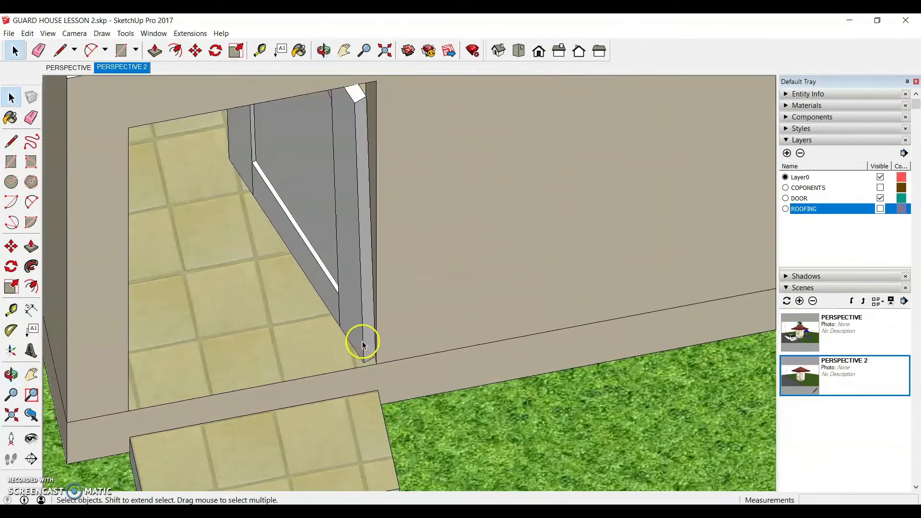
{"action": "scroll", "coordinate": [362, 344], "scroll_direction": "up", "scroll_amount": 2}
{"action": "key", "text": "q"}
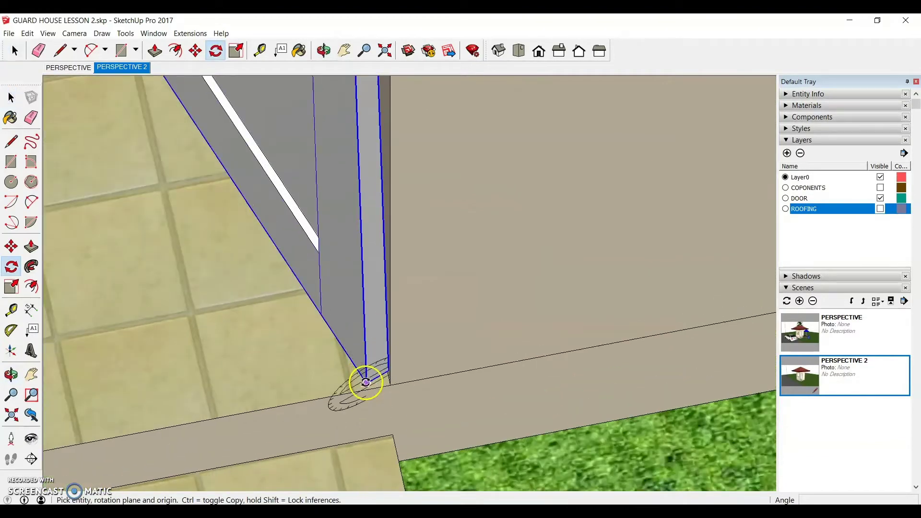
{"action": "scroll", "coordinate": [366, 376], "scroll_direction": "down", "scroll_amount": 6}
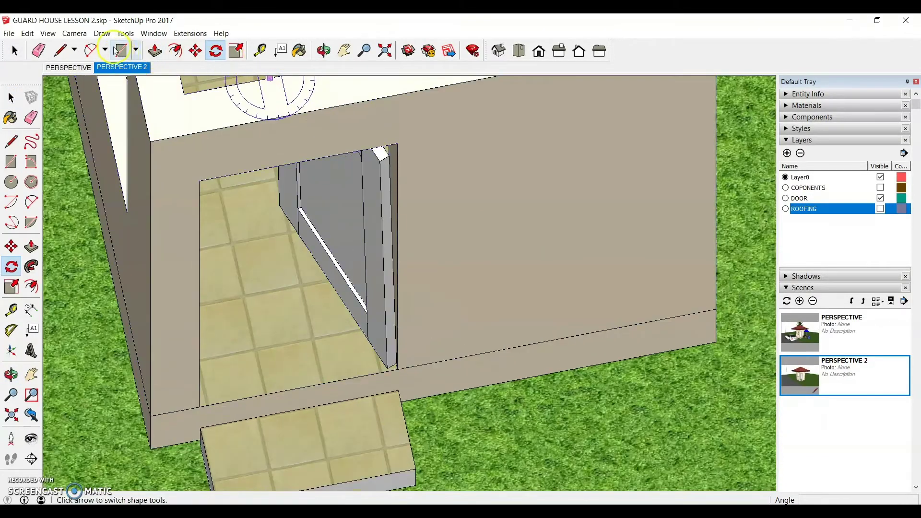
{"action": "left_click", "coordinate": [74, 33]}
{"action": "left_click", "coordinate": [103, 96]}
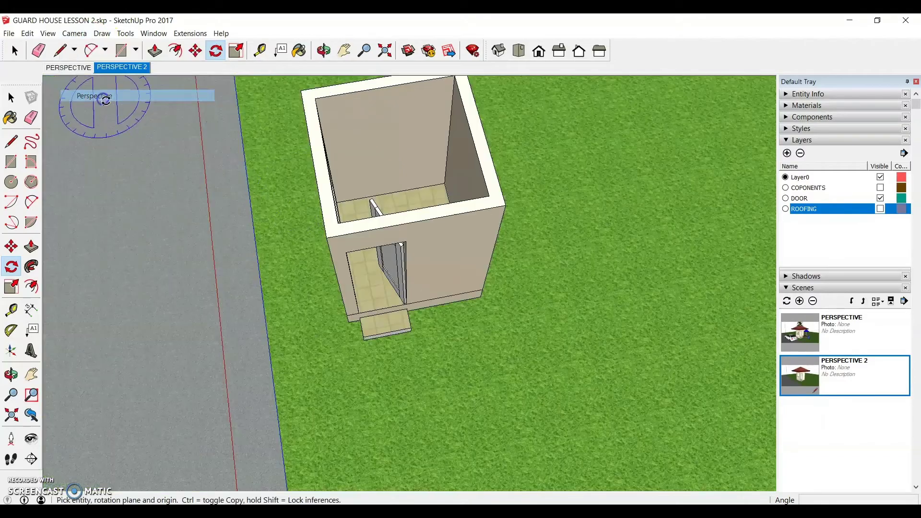
{"action": "scroll", "coordinate": [388, 316], "scroll_direction": "up", "scroll_amount": 8}
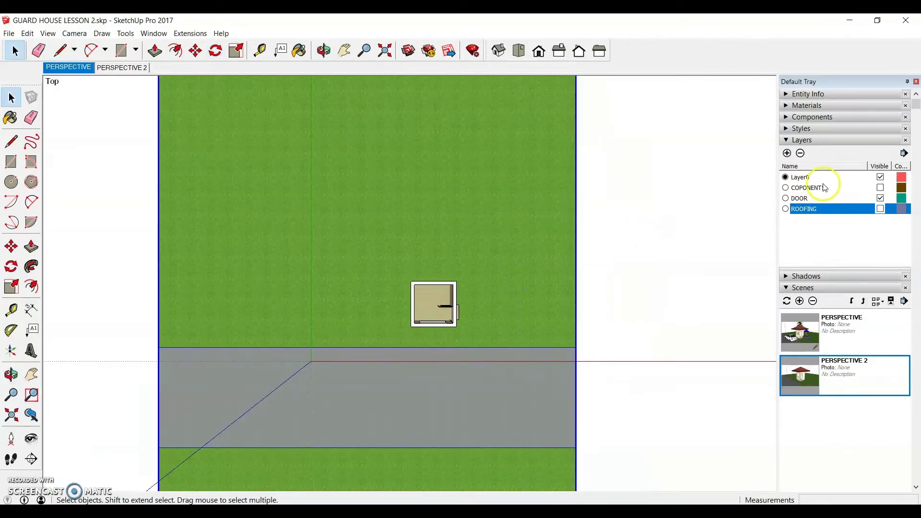
Add a layer named GROUND and assign the grass and road group to it
{"action": "left_click", "coordinate": [787, 153]}
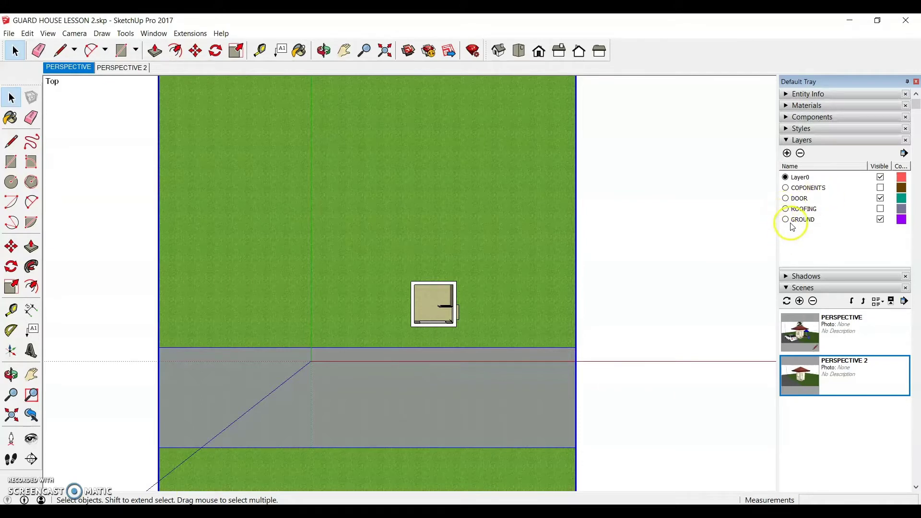
{"action": "left_click", "coordinate": [589, 293]}
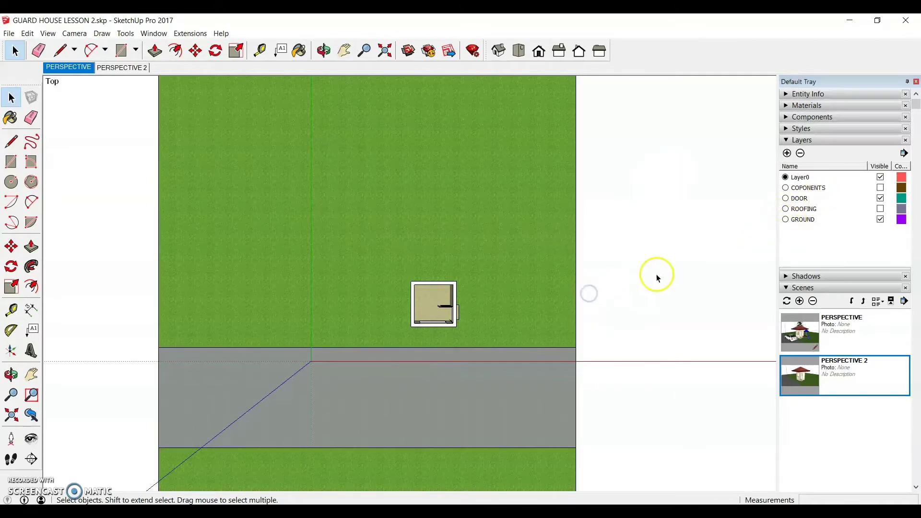
{"action": "left_click", "coordinate": [553, 271]}
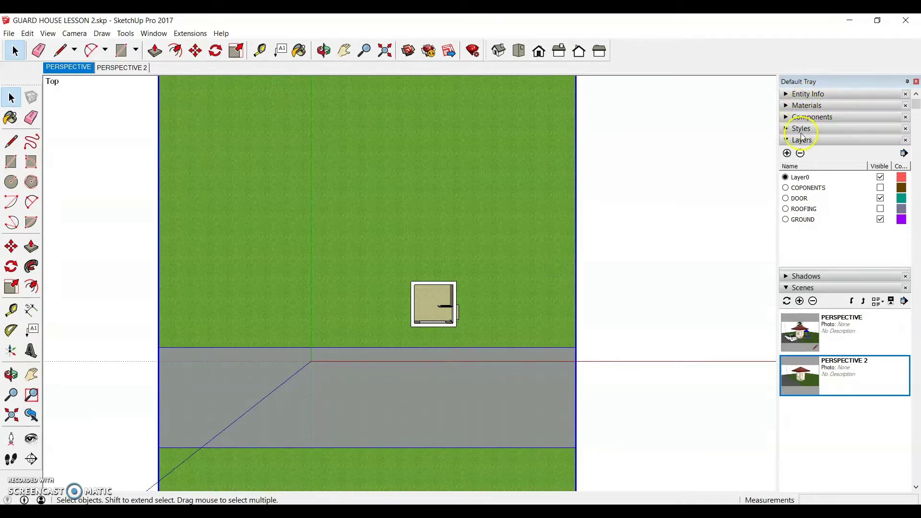
{"action": "left_click", "coordinate": [807, 93]}
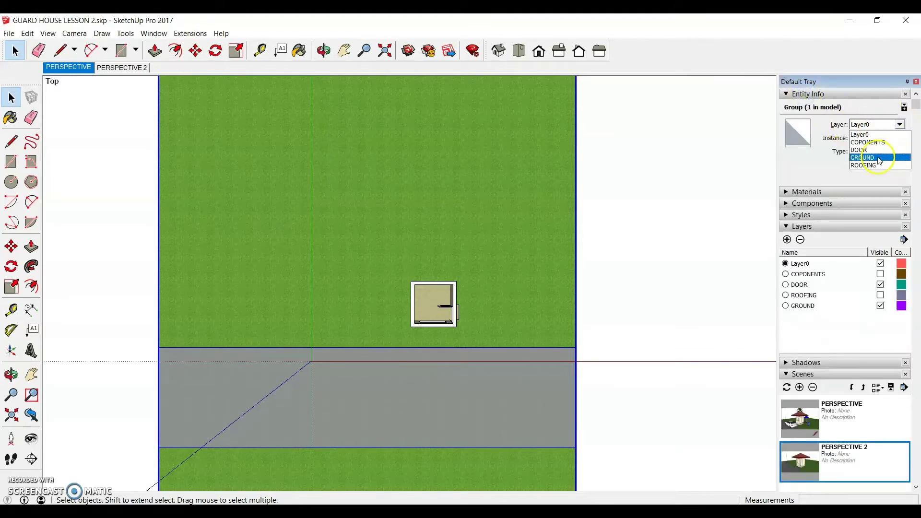
Hide the GROUND layer and set the top view of the guard house to parallel projection
{"action": "left_click", "coordinate": [882, 306]}
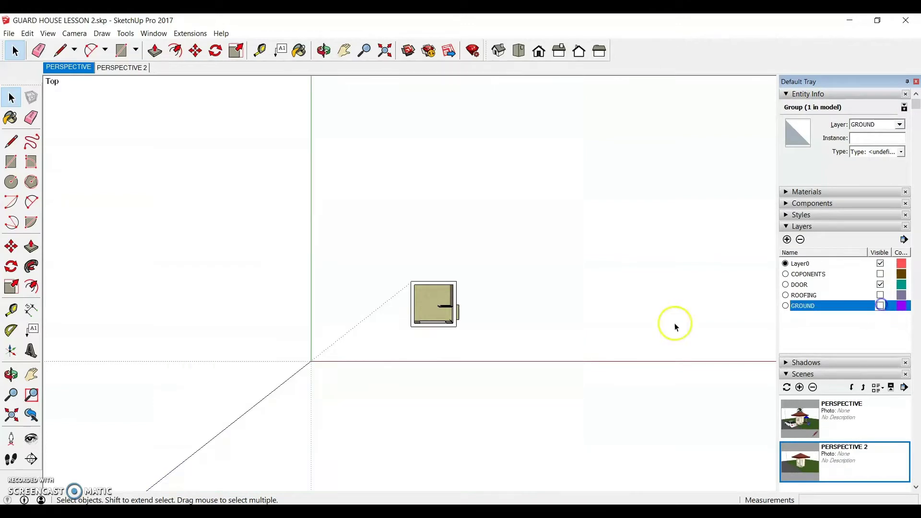
{"action": "scroll", "coordinate": [431, 305], "scroll_direction": "up", "scroll_amount": 3}
{"action": "scroll", "coordinate": [432, 228], "scroll_direction": "up", "scroll_amount": 5}
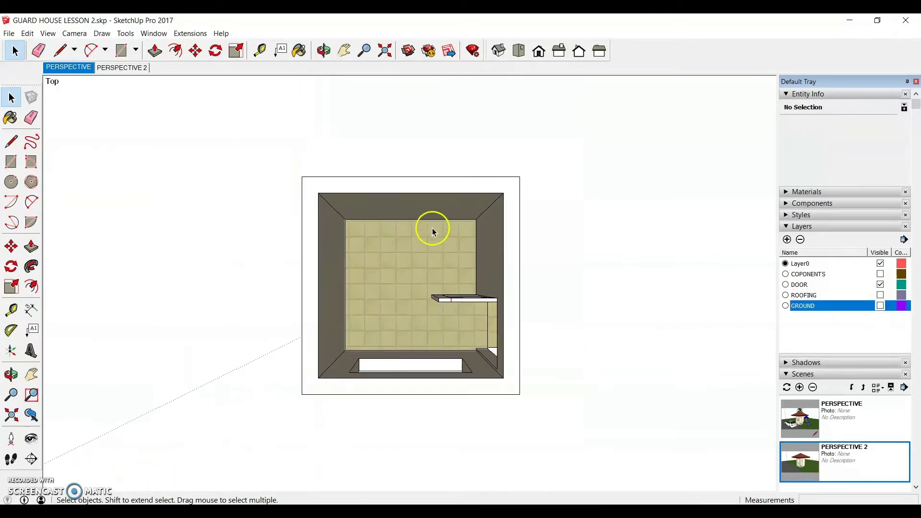
{"action": "scroll", "coordinate": [433, 223], "scroll_direction": "down", "scroll_amount": 3}
{"action": "scroll", "coordinate": [436, 254], "scroll_direction": "up", "scroll_amount": 3}
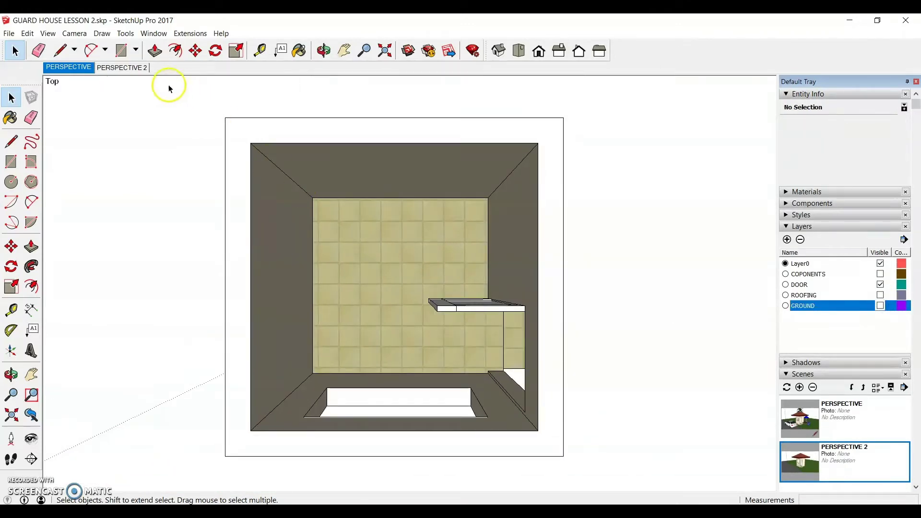
{"action": "left_click", "coordinate": [75, 33]}
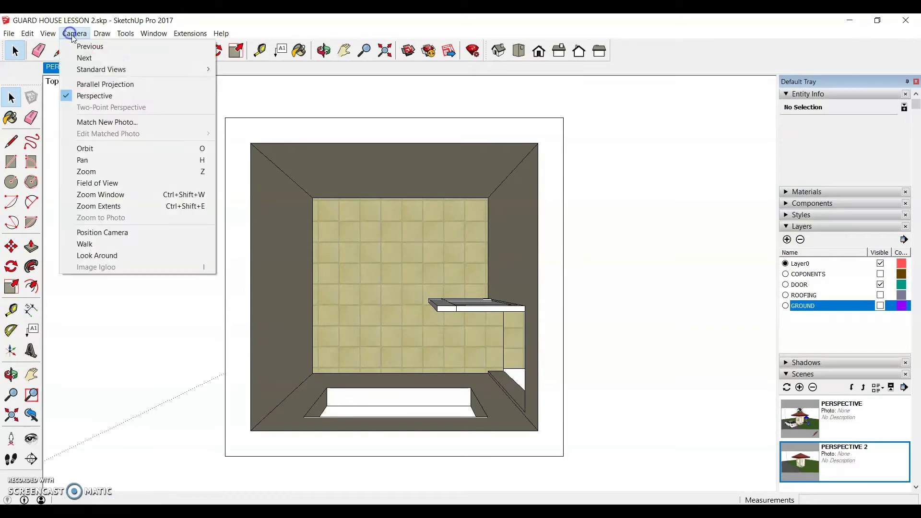
{"action": "left_click", "coordinate": [113, 84]}
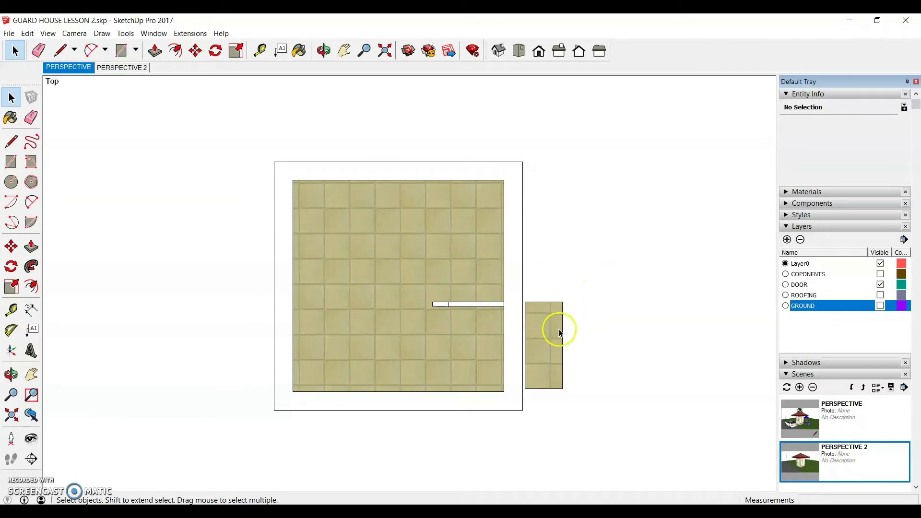
Move the tiled entrance step about 17 mm along the red axis so it sits flush against the guard house wall
{"action": "middle_click_drag", "start_coordinate": [559, 324], "coordinate": [524, 309]}
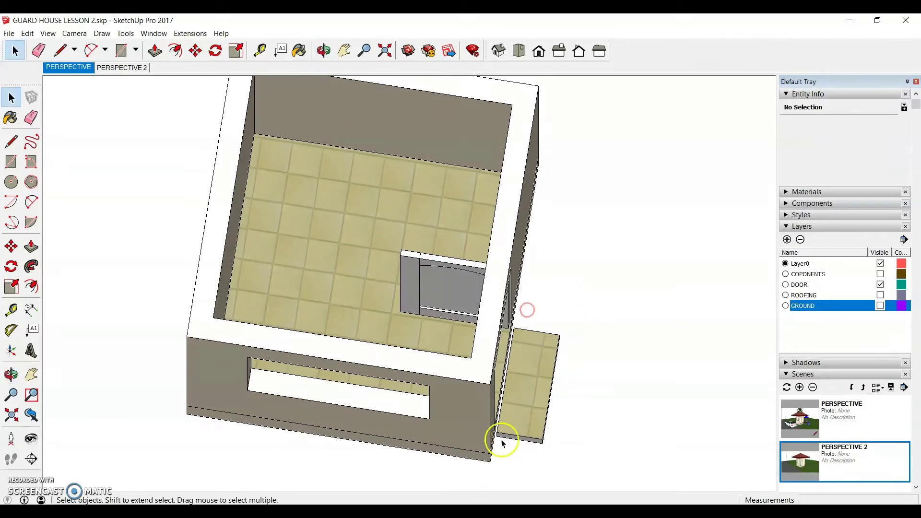
{"action": "scroll", "coordinate": [502, 439], "scroll_direction": "up", "scroll_amount": 8}
{"action": "scroll", "coordinate": [516, 417], "scroll_direction": "up", "scroll_amount": 2}
{"action": "left_click", "coordinate": [522, 407]}
{"action": "scroll", "coordinate": [508, 427], "scroll_direction": "up", "scroll_amount": 3}
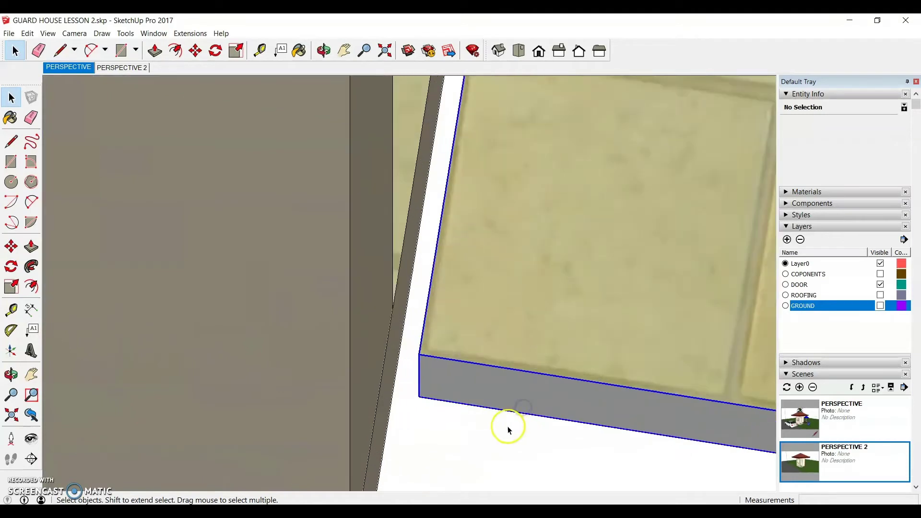
{"action": "key", "text": "m"}
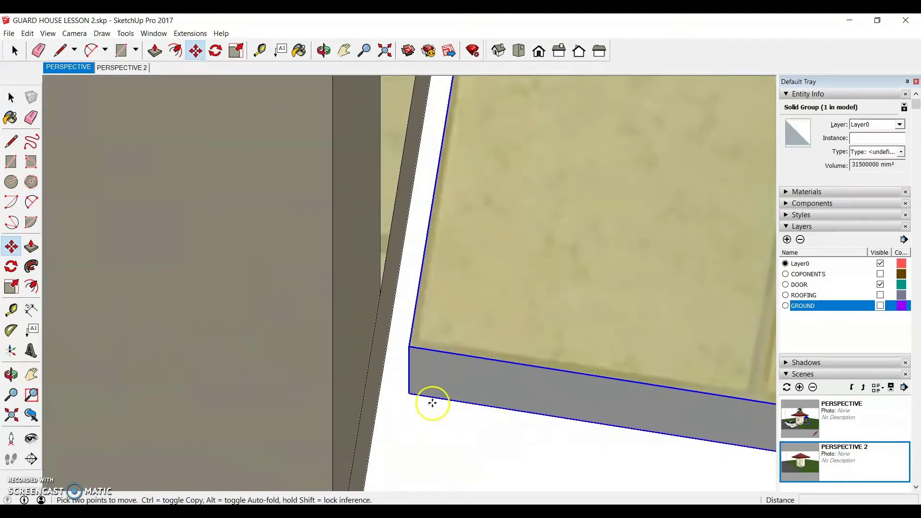
{"action": "left_click", "coordinate": [409, 393]}
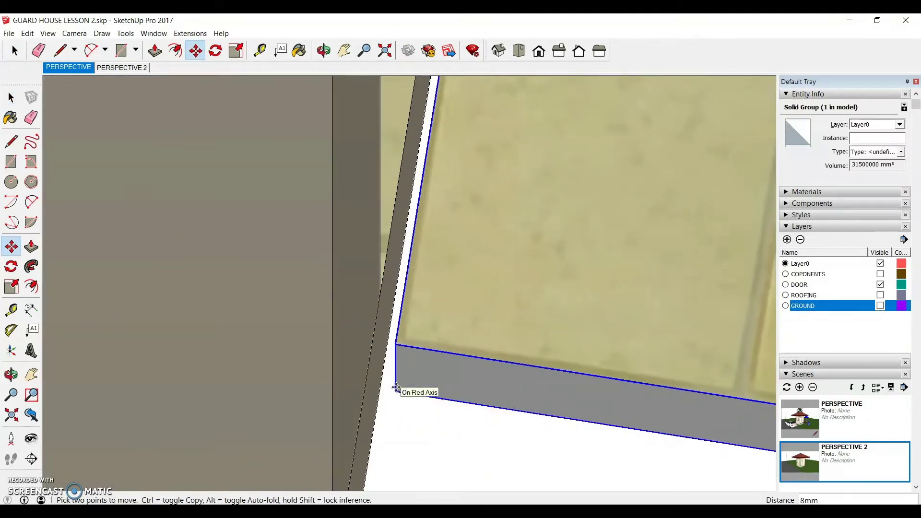
{"action": "left_click", "coordinate": [376, 421]}
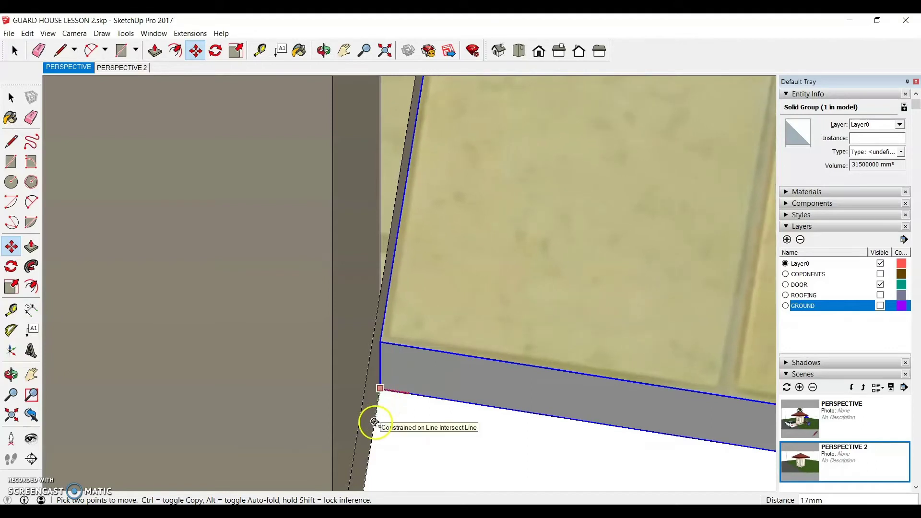
{"action": "scroll", "coordinate": [397, 408], "scroll_direction": "down", "scroll_amount": 3}
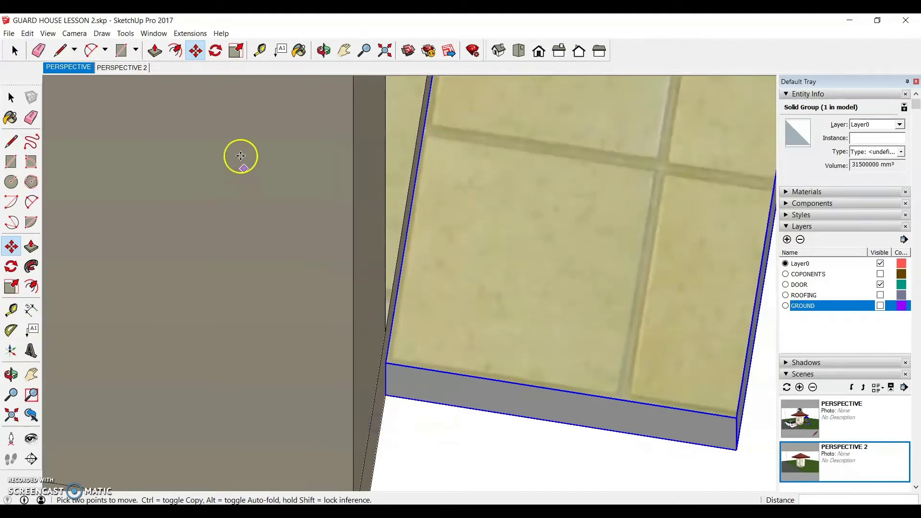
Add a top-view scene named FLOOR PLAN and update it with all properties included
{"action": "left_click", "coordinate": [519, 50]}
{"action": "scroll", "coordinate": [477, 259], "scroll_direction": "down", "scroll_amount": 6}
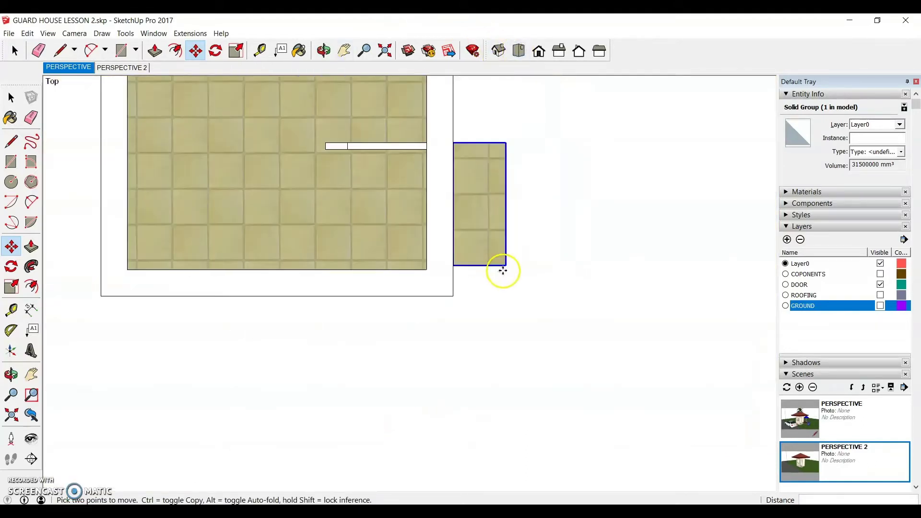
{"action": "scroll", "coordinate": [434, 222], "scroll_direction": "down", "scroll_amount": 3}
{"action": "scroll", "coordinate": [403, 181], "scroll_direction": "up", "scroll_amount": 5}
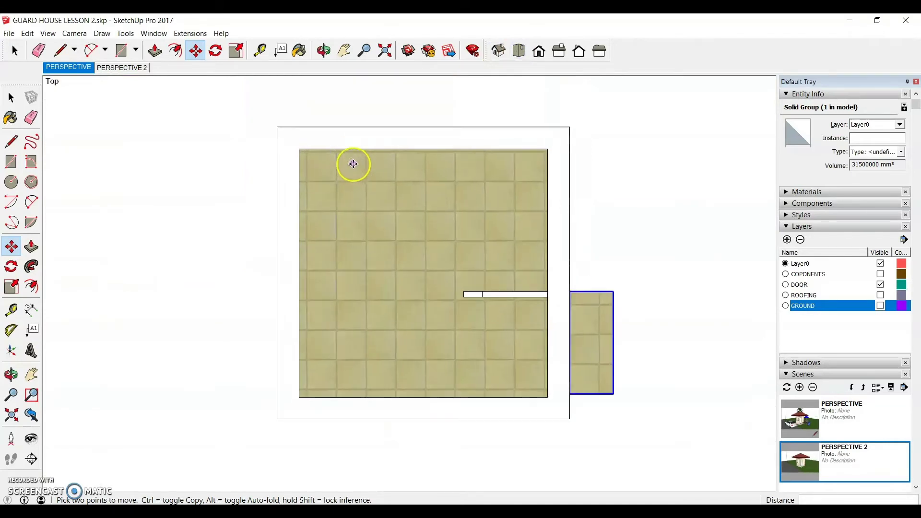
{"action": "key", "text": "space"}
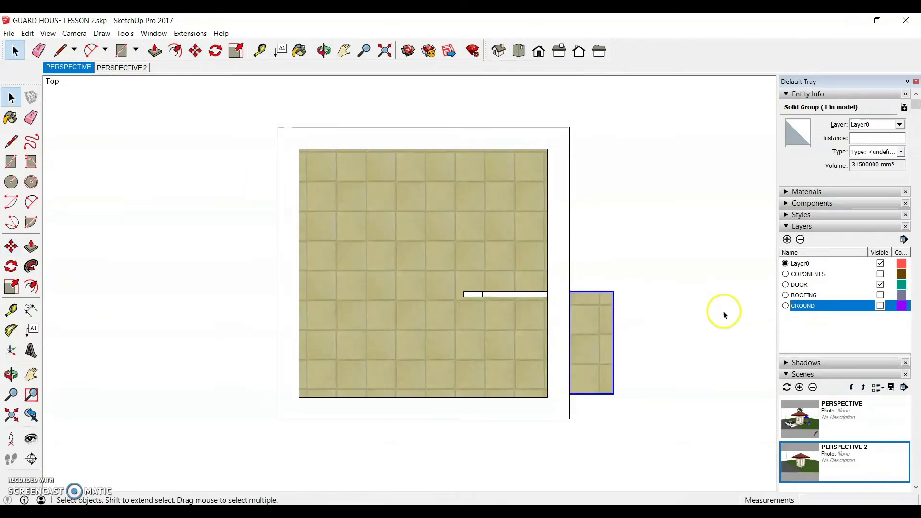
{"action": "left_click", "coordinate": [799, 387]}
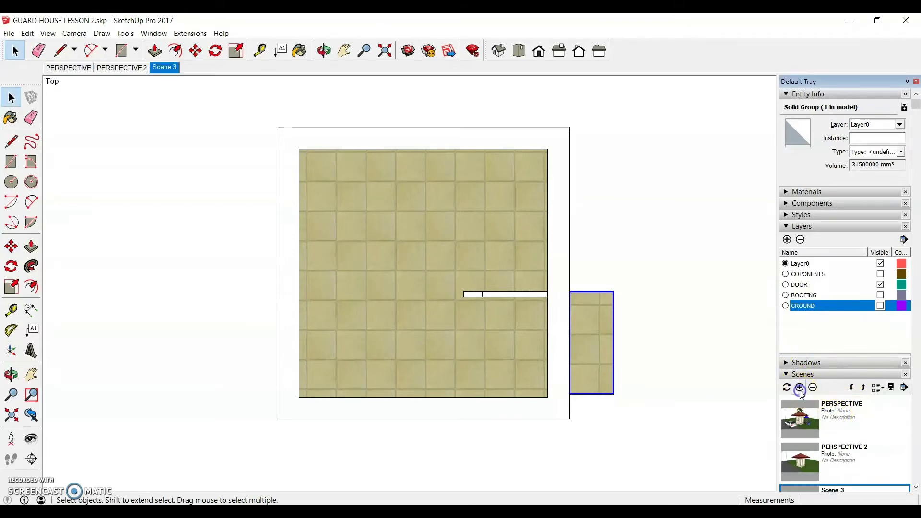
{"action": "scroll", "coordinate": [830, 388], "scroll_direction": "down", "scroll_amount": 4}
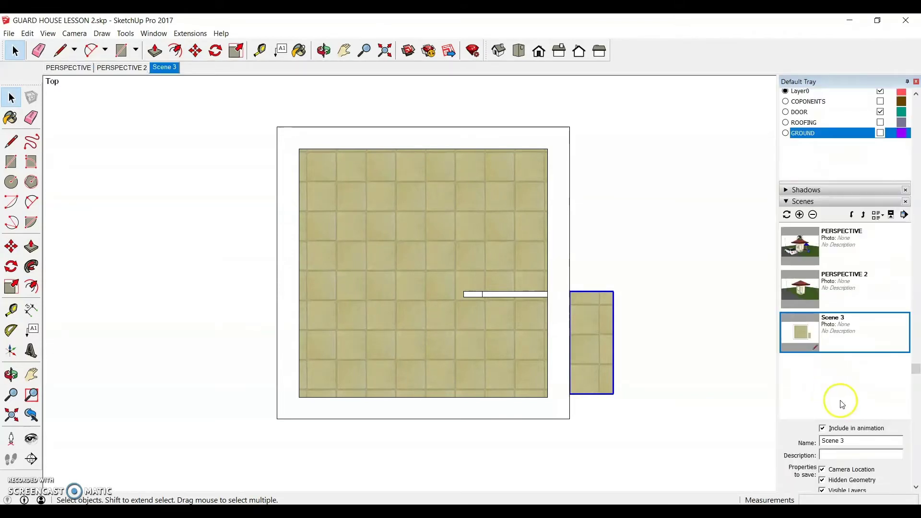
{"action": "left_click_drag", "start_coordinate": [845, 441], "coordinate": [818, 436]}
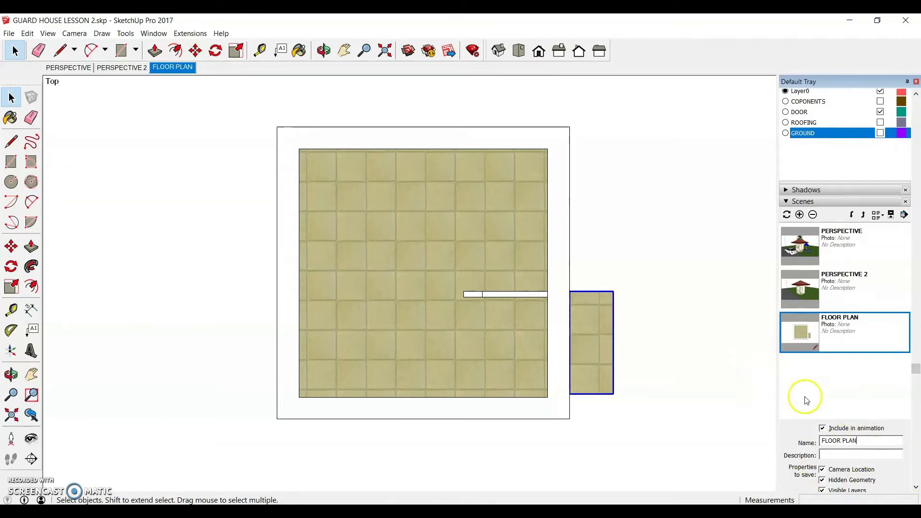
{"action": "left_click", "coordinate": [786, 214]}
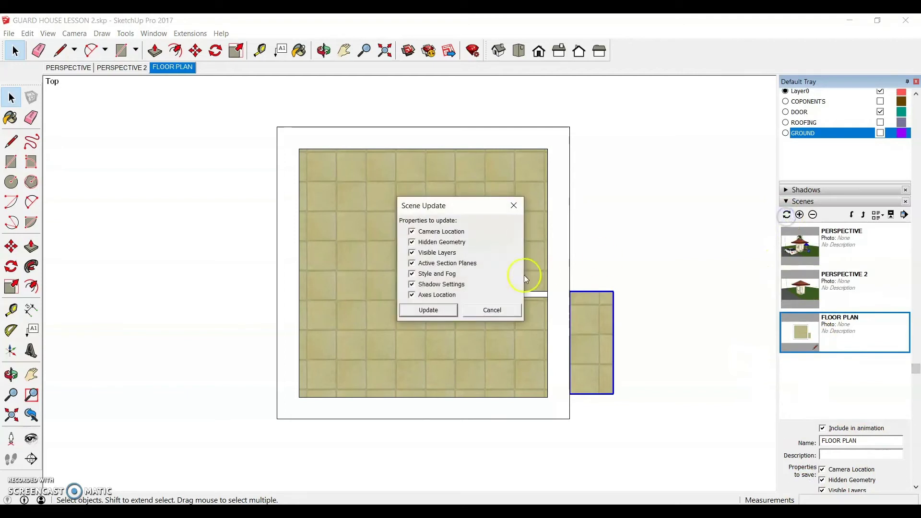
{"action": "left_click", "coordinate": [442, 316]}
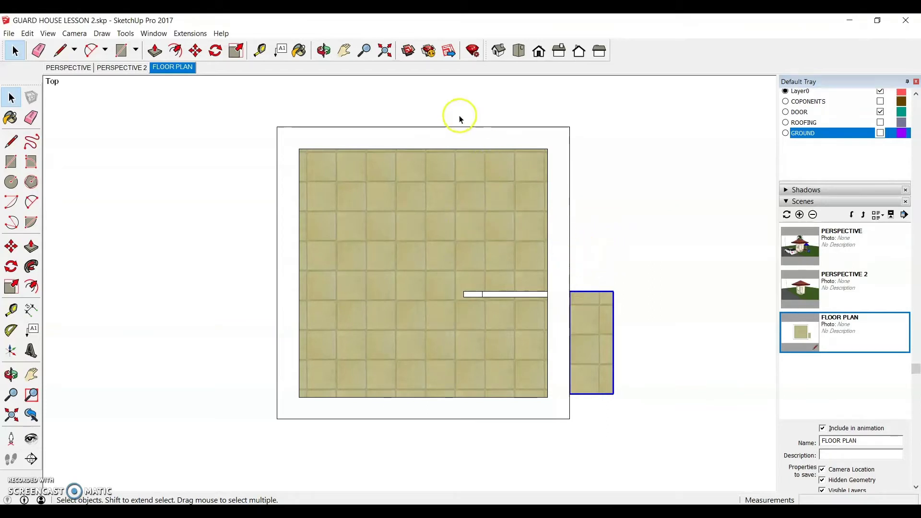
Compare the guard house's front, right and back elevations and return to the front standard view
{"action": "left_click", "coordinate": [538, 54]}
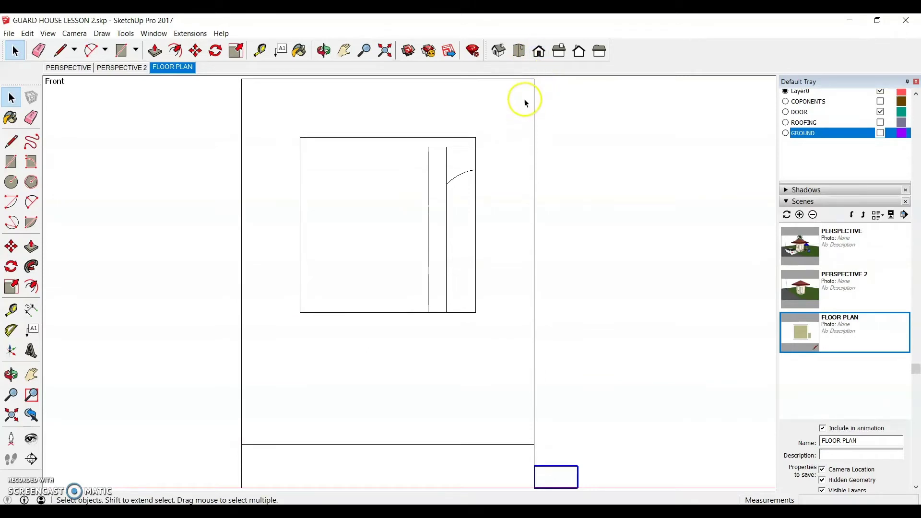
{"action": "mouse_move", "coordinate": [532, 102]}
{"action": "middle_mouse_down"}
{"action": "mouse_move", "coordinate": [538, 232]}
{"action": "mouse_move", "coordinate": [365, 284]}
{"action": "middle_mouse_up"}
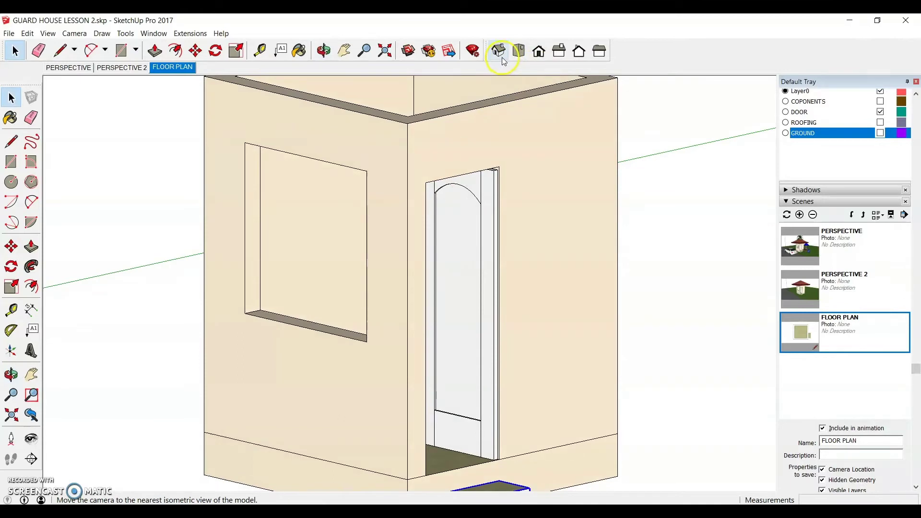
{"action": "left_click", "coordinate": [538, 53]}
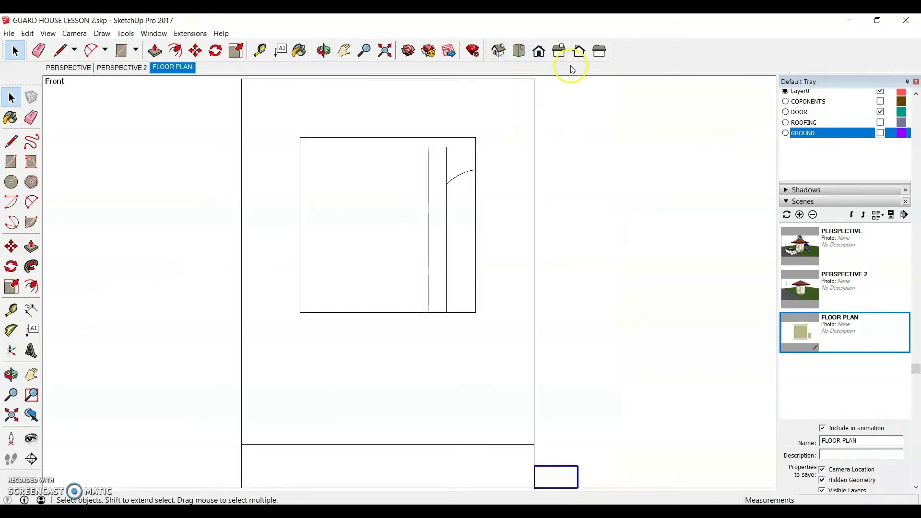
{"action": "left_click", "coordinate": [558, 53]}
{"action": "left_click", "coordinate": [578, 54]}
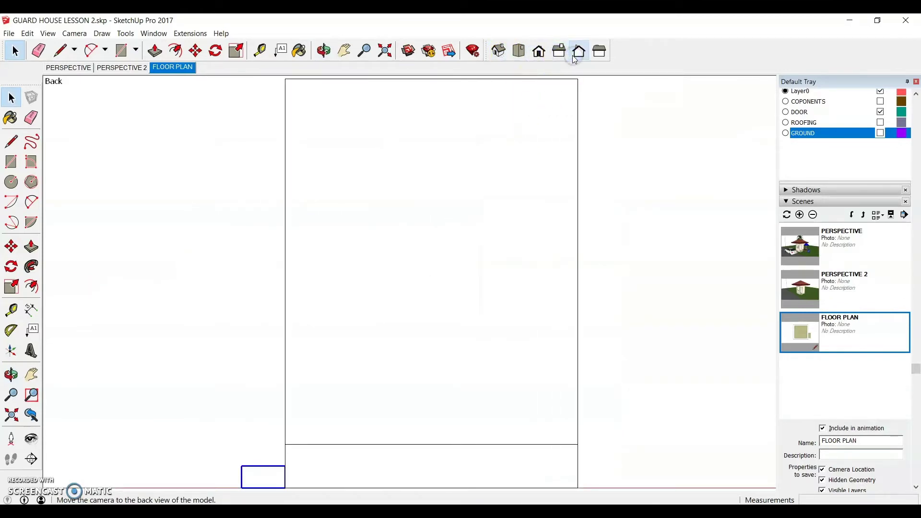
{"action": "left_click", "coordinate": [558, 53]}
{"action": "left_click", "coordinate": [539, 54]}
Deselect the entrance step, show the ROOFING layer and frame the whole guard house in the front elevation
{"action": "scroll", "coordinate": [427, 225], "scroll_direction": "down", "scroll_amount": 5}
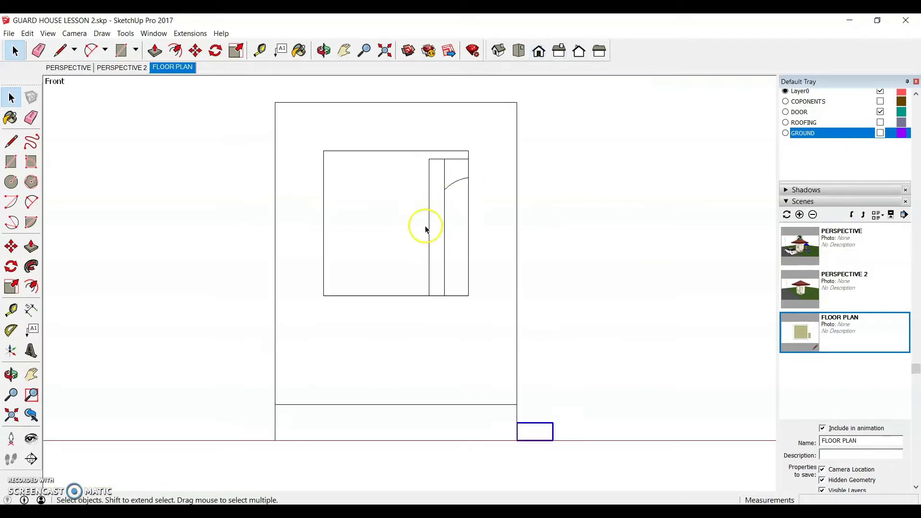
{"action": "scroll", "coordinate": [432, 249], "scroll_direction": "up", "scroll_amount": 2}
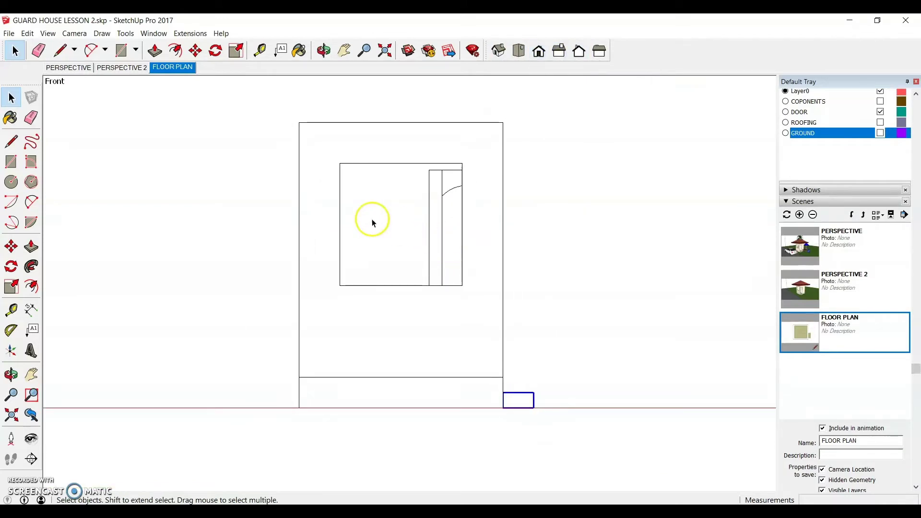
{"action": "scroll", "coordinate": [329, 206], "scroll_direction": "up", "scroll_amount": 2}
{"action": "scroll", "coordinate": [545, 224], "scroll_direction": "down", "scroll_amount": 2}
{"action": "scroll", "coordinate": [416, 224], "scroll_direction": "up", "scroll_amount": 1}
{"action": "scroll", "coordinate": [417, 223], "scroll_direction": "up", "scroll_amount": 1}
{"action": "scroll", "coordinate": [345, 234], "scroll_direction": "down", "scroll_amount": 2}
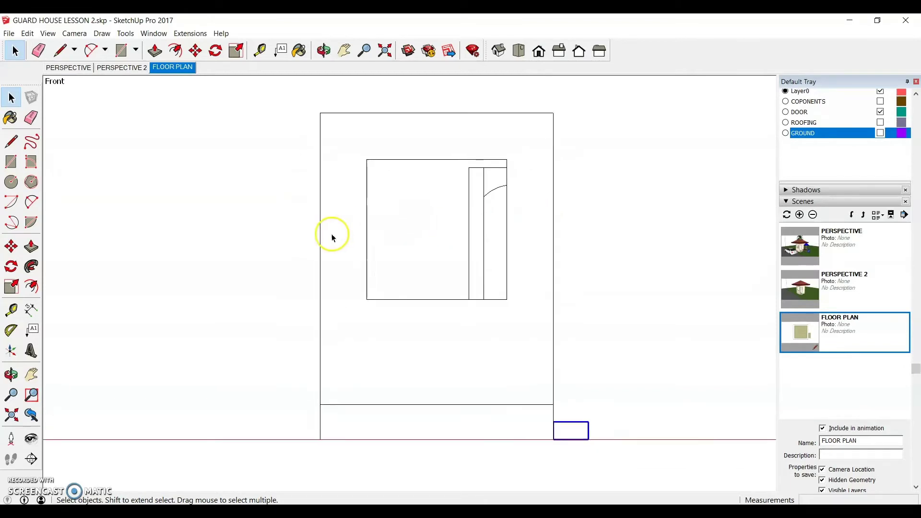
{"action": "scroll", "coordinate": [461, 249], "scroll_direction": "up", "scroll_amount": 2}
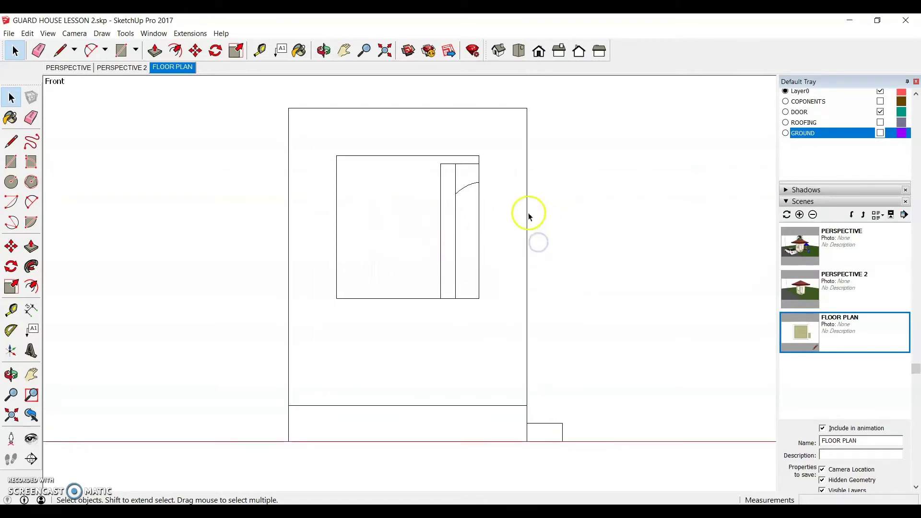
{"action": "scroll", "coordinate": [469, 267], "scroll_direction": "down", "scroll_amount": 2}
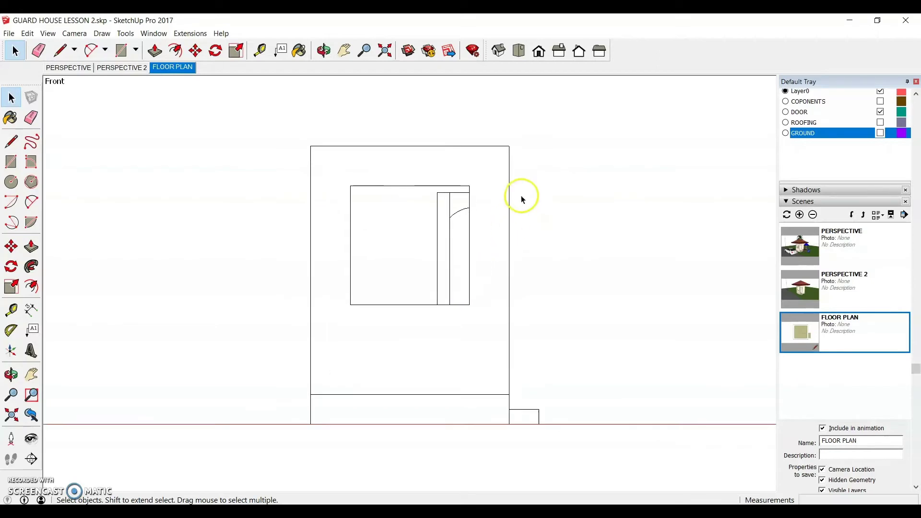
{"action": "scroll", "coordinate": [523, 199], "scroll_direction": "up", "scroll_amount": 2}
{"action": "scroll", "coordinate": [523, 199], "scroll_direction": "down", "scroll_amount": 1}
{"action": "scroll", "coordinate": [479, 245], "scroll_direction": "up", "scroll_amount": 1}
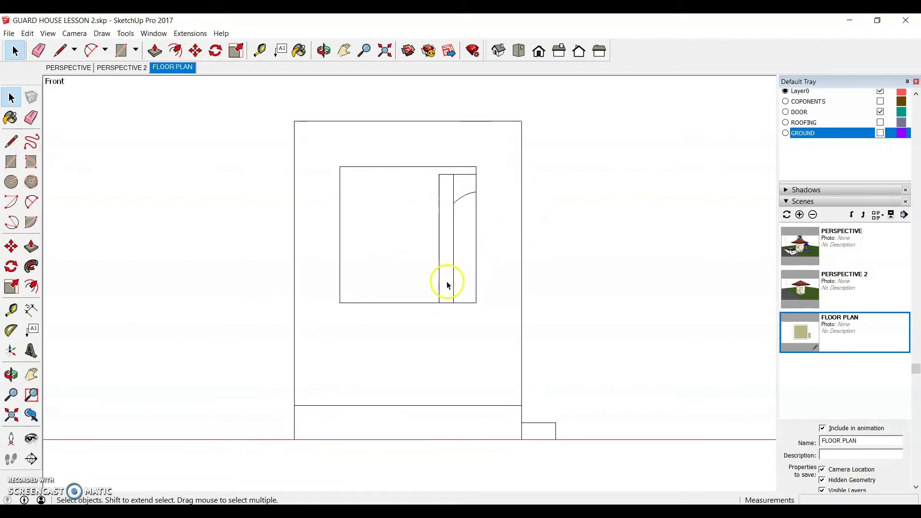
{"action": "left_click", "coordinate": [881, 123]}
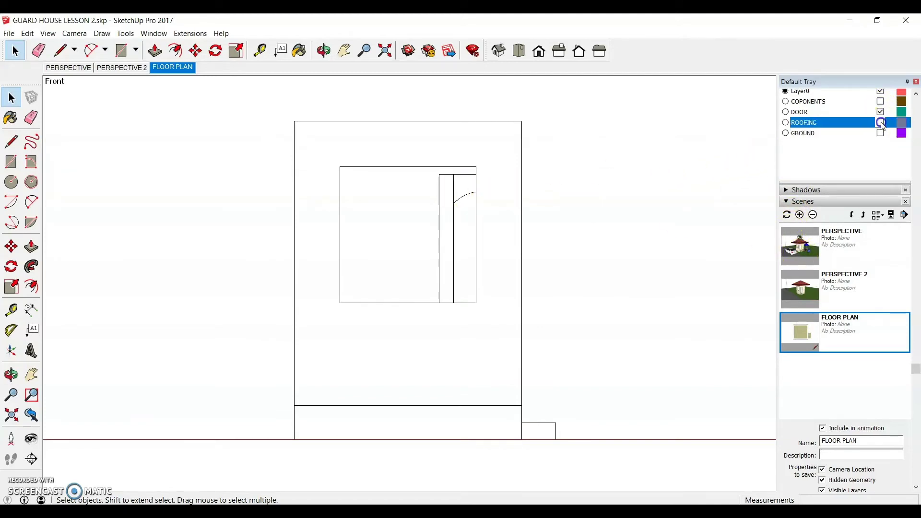
{"action": "scroll", "coordinate": [339, 436], "scroll_direction": "down", "scroll_amount": 2}
{"action": "scroll", "coordinate": [426, 281], "scroll_direction": "up", "scroll_amount": 1}
{"action": "scroll", "coordinate": [510, 251], "scroll_direction": "down", "scroll_amount": 1}
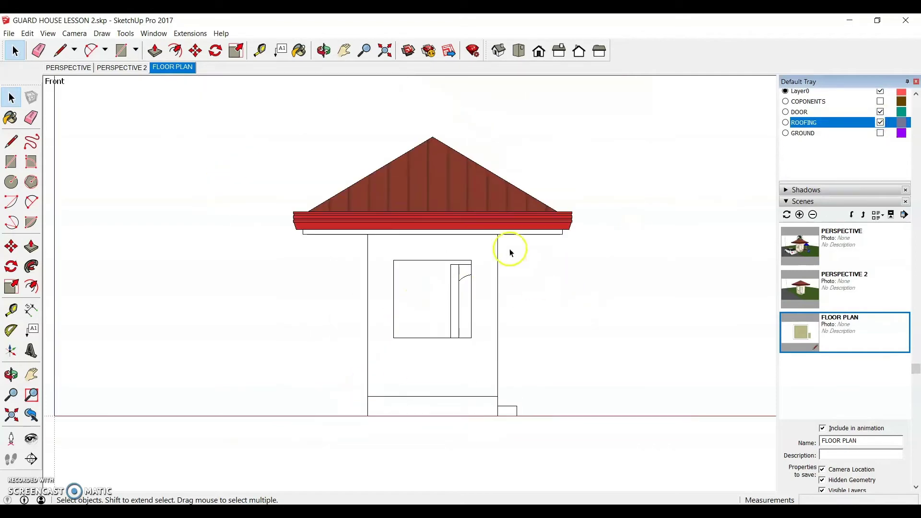
{"action": "scroll", "coordinate": [503, 242], "scroll_direction": "up", "scroll_amount": 1}
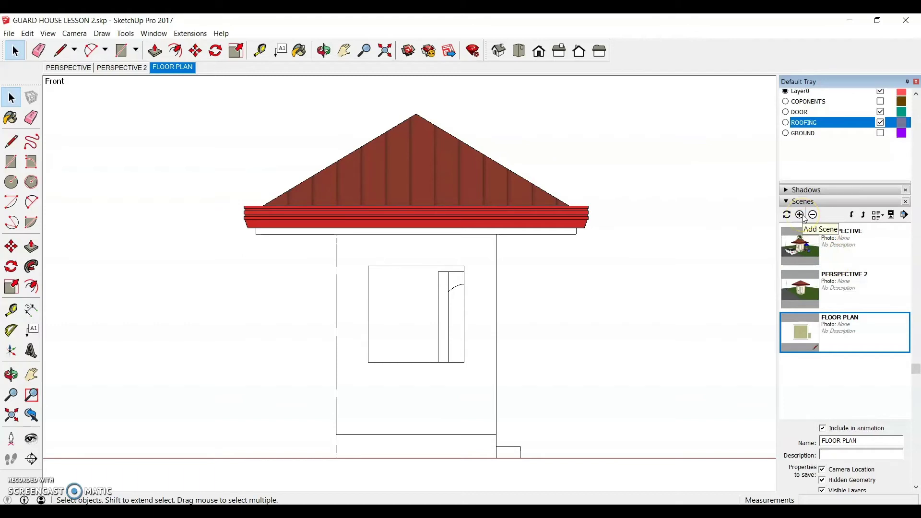
Add a scene of the front elevation and name it FRONT VIEW
{"action": "left_click", "coordinate": [800, 215]}
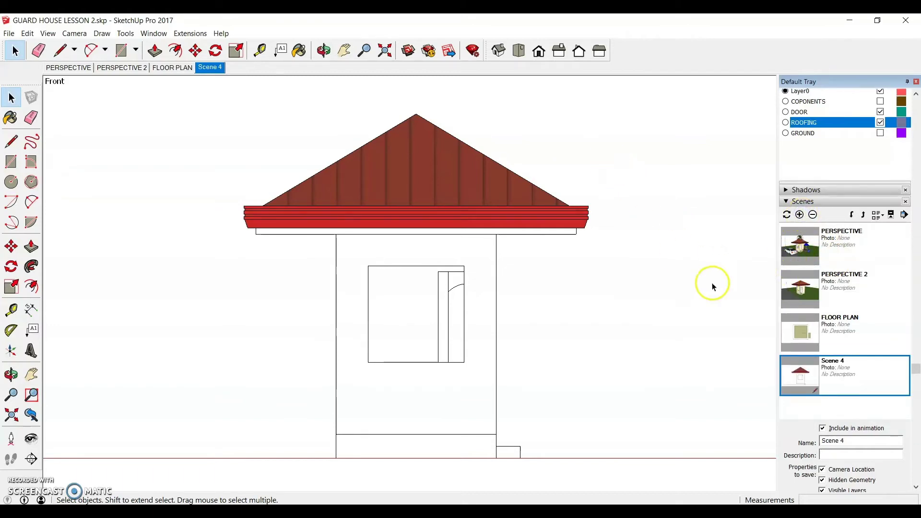
{"action": "left_click_drag", "start_coordinate": [845, 441], "coordinate": [822, 440]}
{"action": "type", "text": "FRONT VIEW"}
{"action": "key", "text": "Return"}
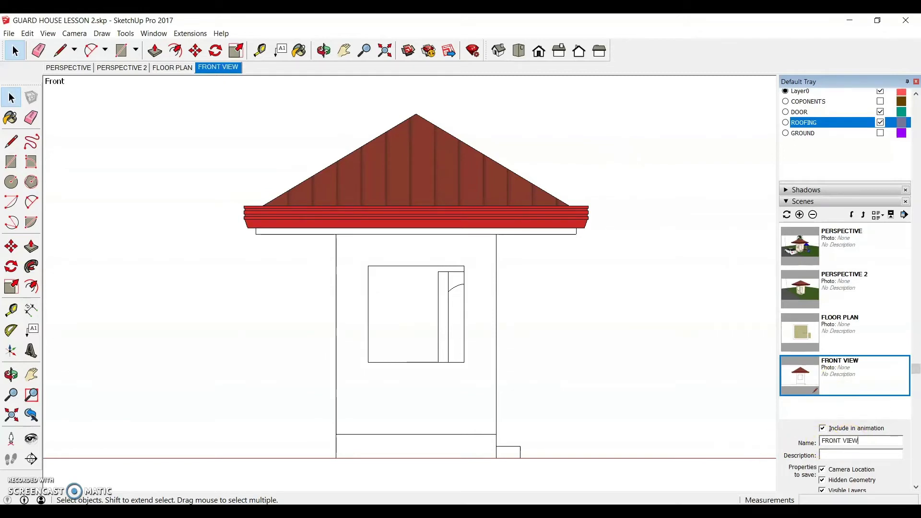
Set the right standard view of the guard house and add a new scene for it
{"action": "left_click", "coordinate": [558, 50]}
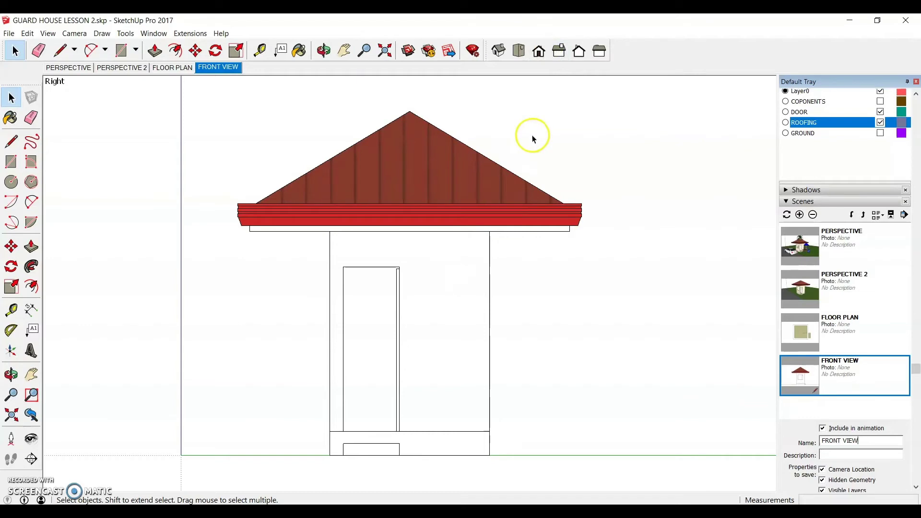
{"action": "left_click", "coordinate": [799, 216]}
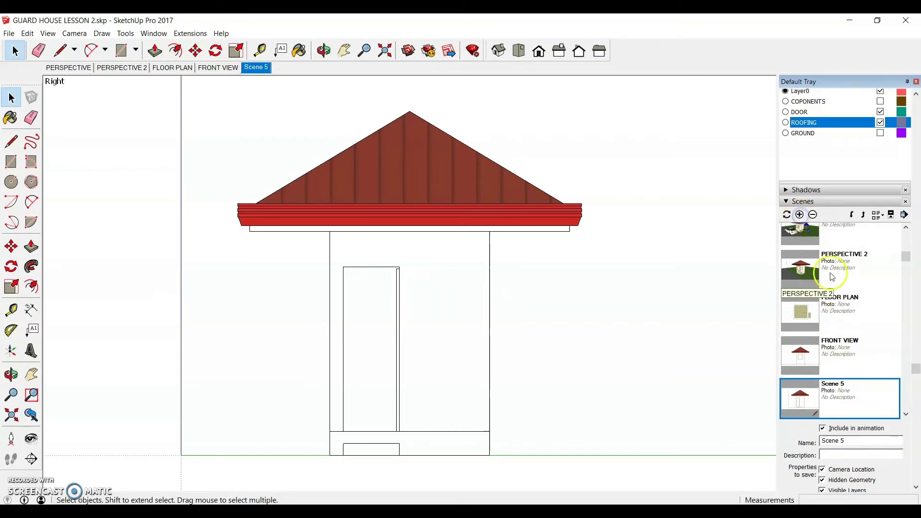
Update the FRONT VIEW scene from the current right elevation with all properties included
{"action": "left_click", "coordinate": [834, 371]}
{"action": "left_click", "coordinate": [787, 215]}
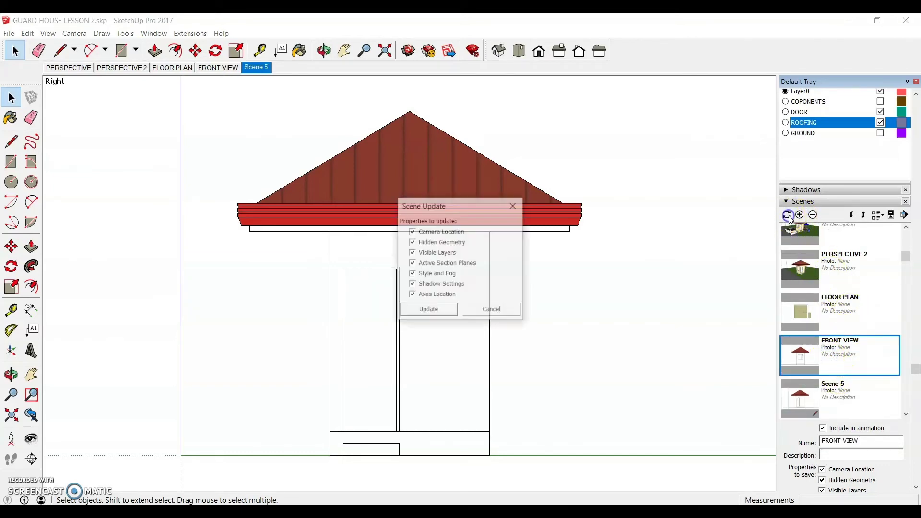
{"action": "left_click", "coordinate": [434, 309]}
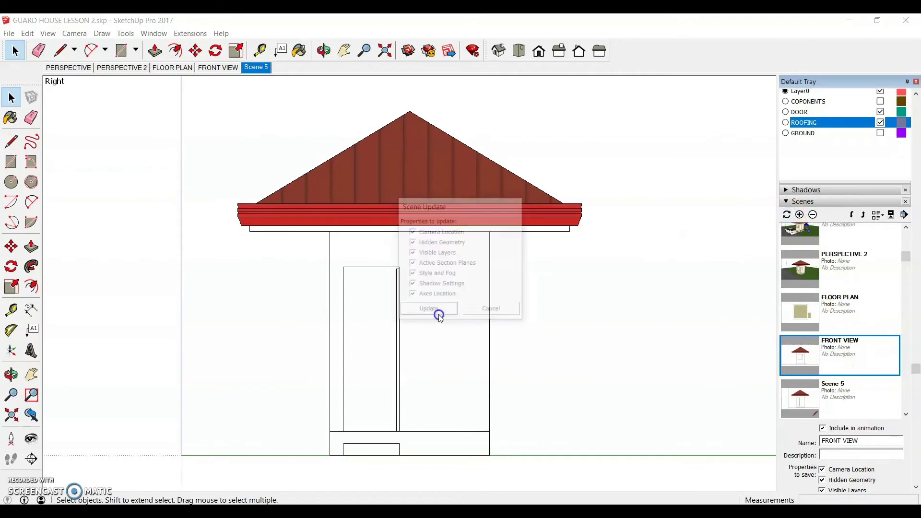
Rename the right elevation's scene as RIGHT VIEW and update it with all properties included
{"action": "left_click", "coordinate": [840, 401]}
{"action": "left_click_drag", "start_coordinate": [858, 440], "coordinate": [802, 450]}
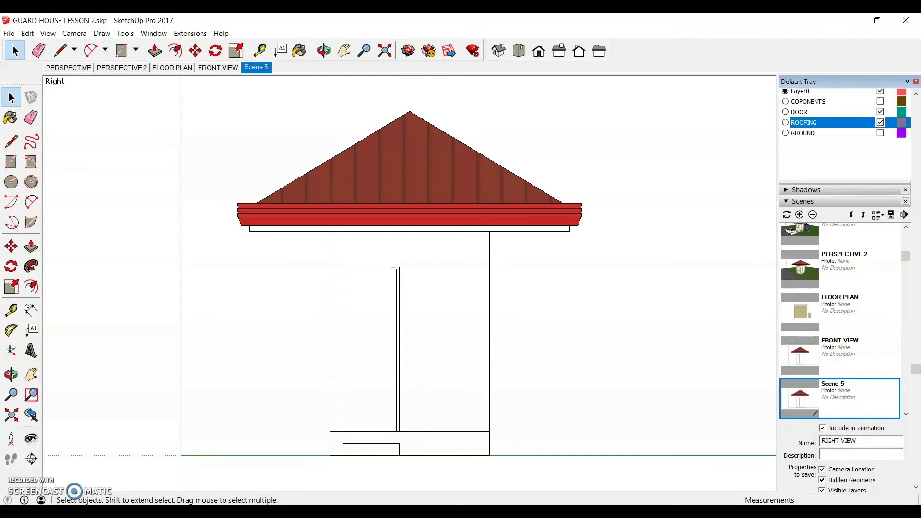
{"action": "key", "text": "Return"}
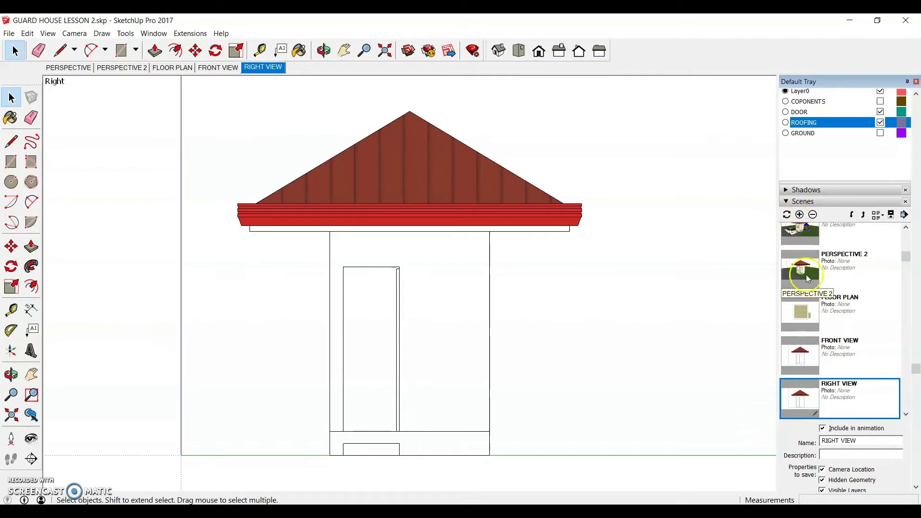
{"action": "left_click", "coordinate": [787, 216]}
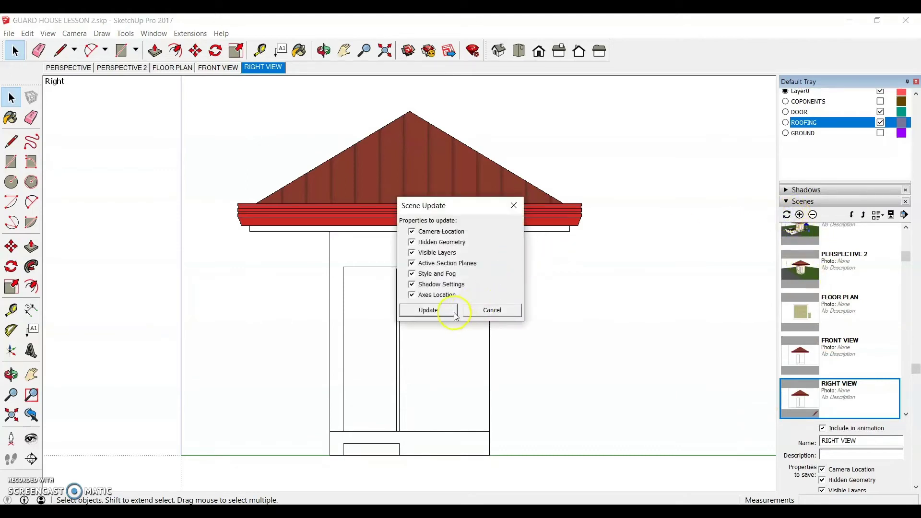
{"action": "left_click", "coordinate": [438, 312]}
Restore the front standard view and update the FRONT VIEW scene with all properties included
{"action": "left_click", "coordinate": [825, 343]}
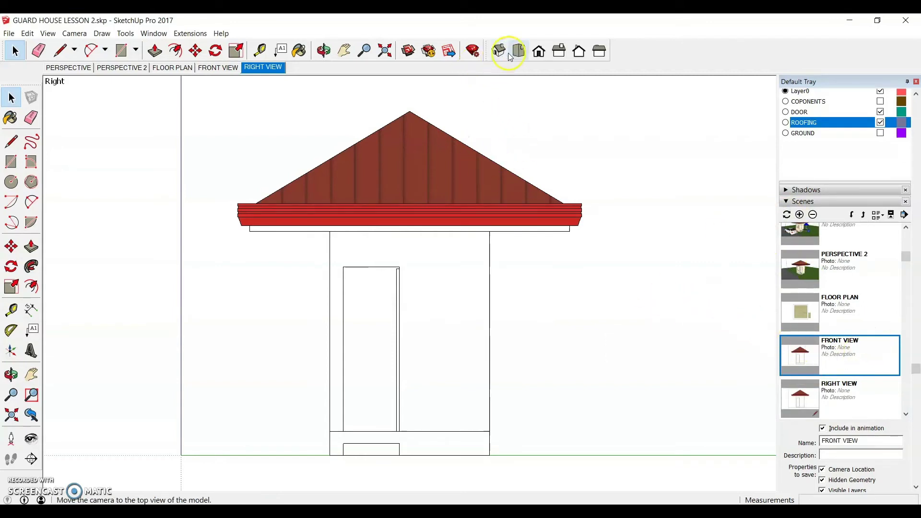
{"action": "left_click", "coordinate": [538, 50]}
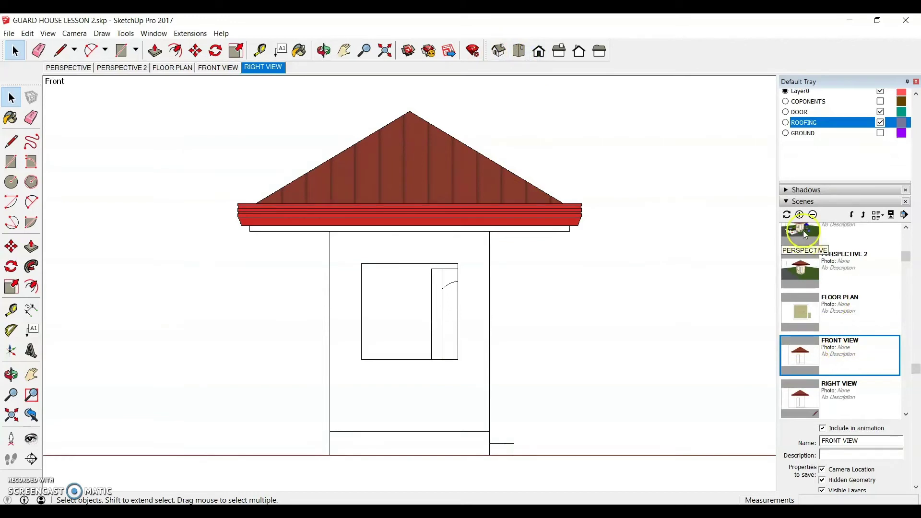
{"action": "left_click", "coordinate": [787, 215]}
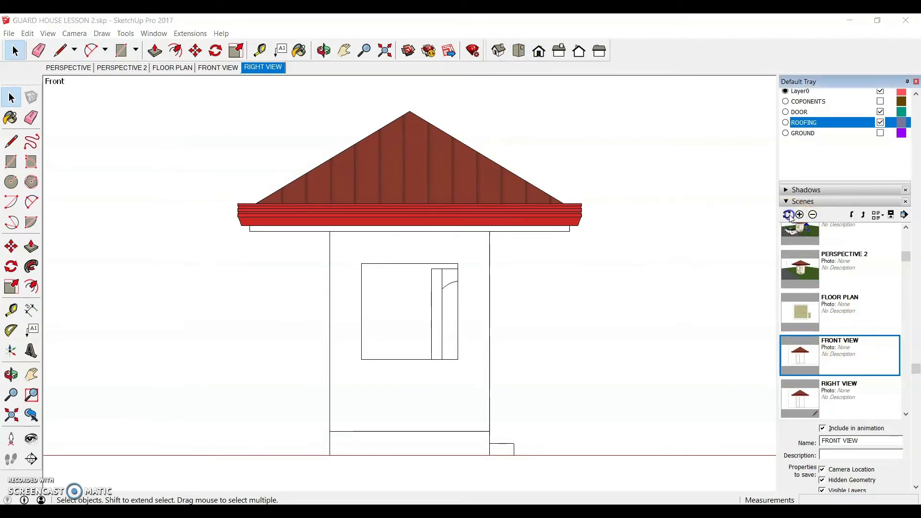
{"action": "left_click", "coordinate": [428, 311]}
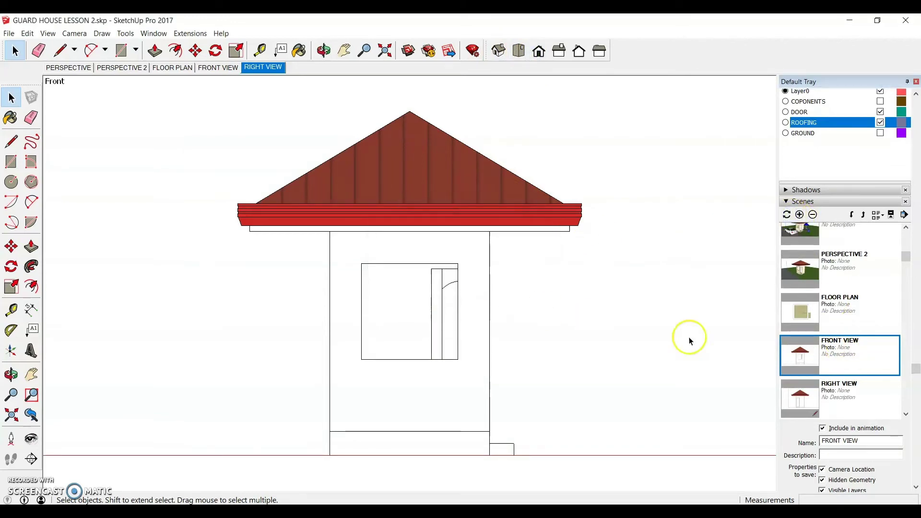
Return to the right standard view and update the RIGHT VIEW scene with all properties included
{"action": "left_click", "coordinate": [846, 388]}
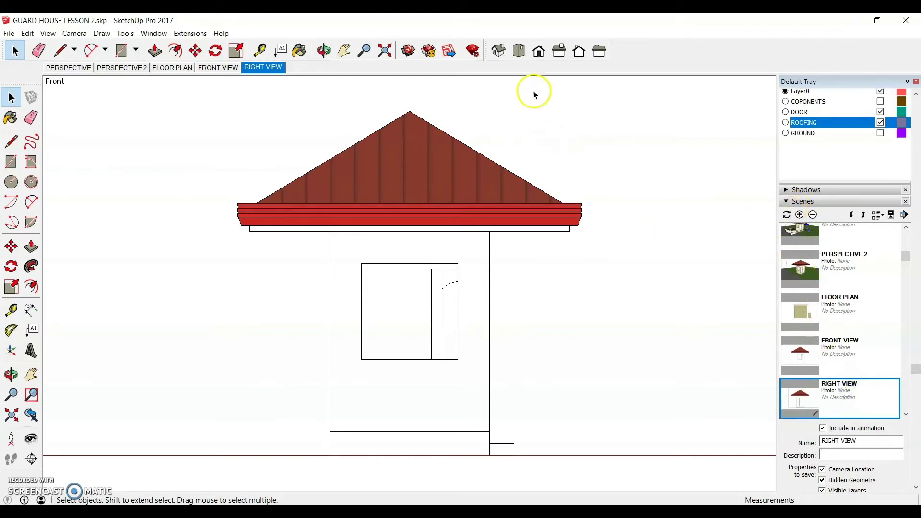
{"action": "left_click", "coordinate": [559, 51]}
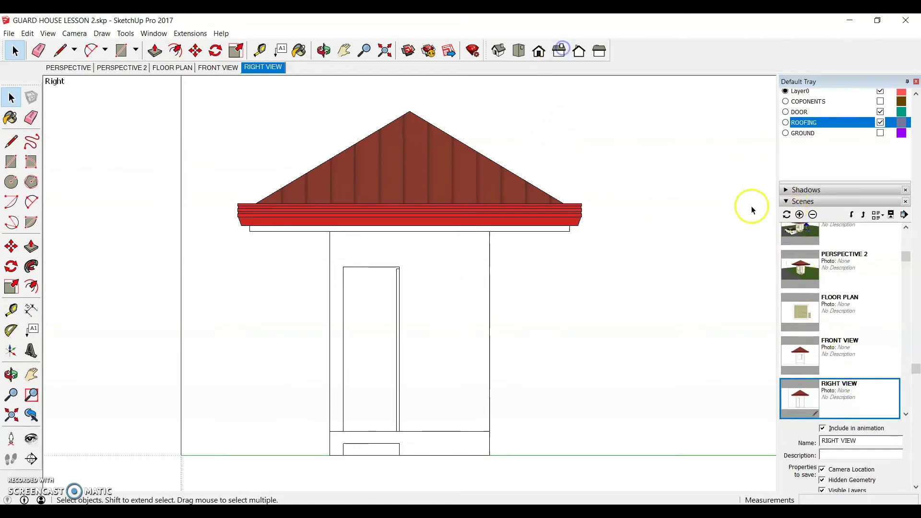
{"action": "left_click", "coordinate": [787, 219]}
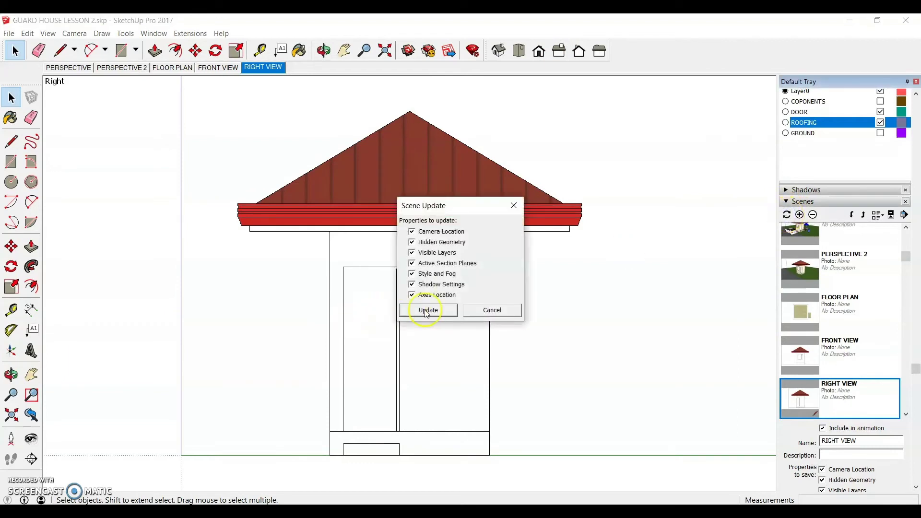
{"action": "left_click", "coordinate": [426, 310]}
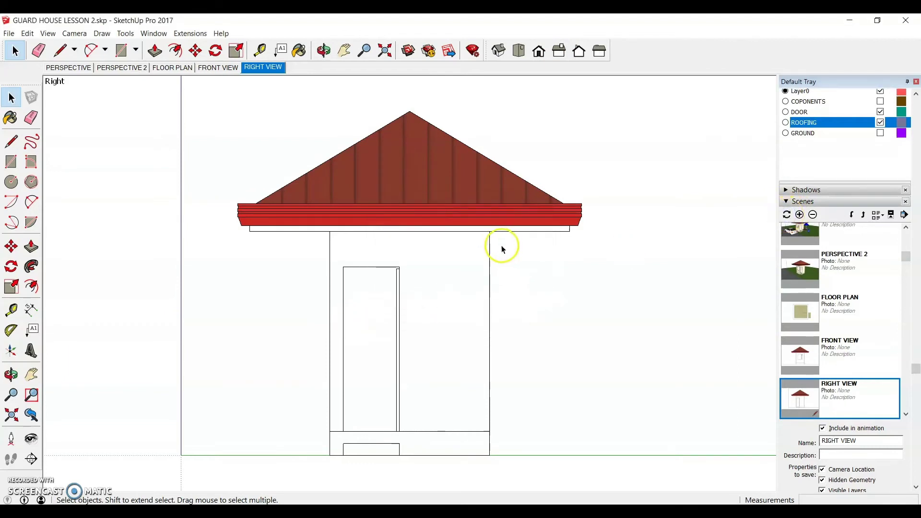
Check the camera view and layer visibility of the PERSPECTIVE, PERSPECTIVE 2, FLOOR PLAN, FRONT VIEW and RIGHT VIEW scenes in order
{"action": "scroll", "coordinate": [401, 308], "scroll_direction": "down", "scroll_amount": 4}
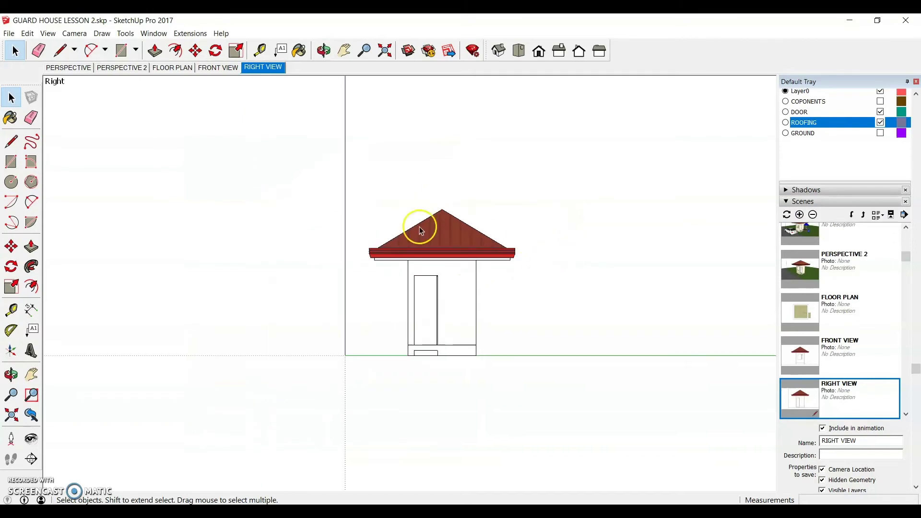
{"action": "scroll", "coordinate": [499, 227], "scroll_direction": "up", "scroll_amount": 2}
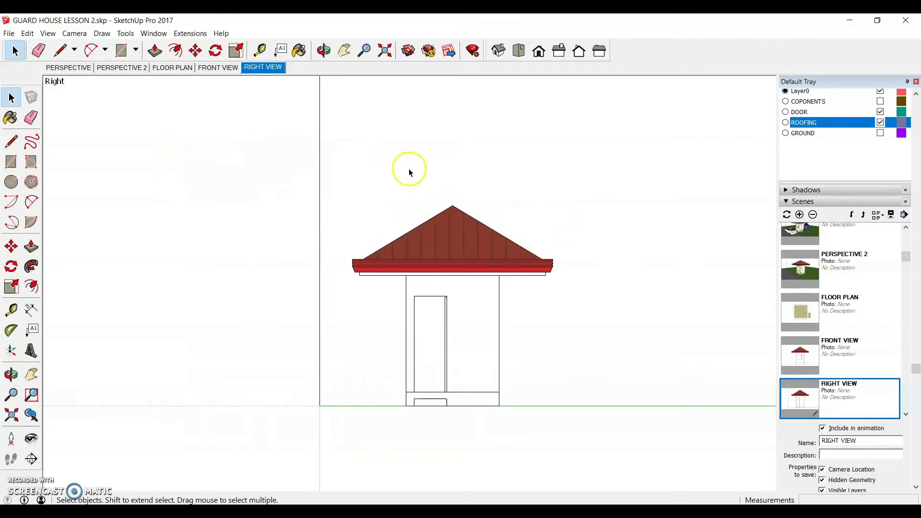
{"action": "left_click", "coordinate": [68, 67]}
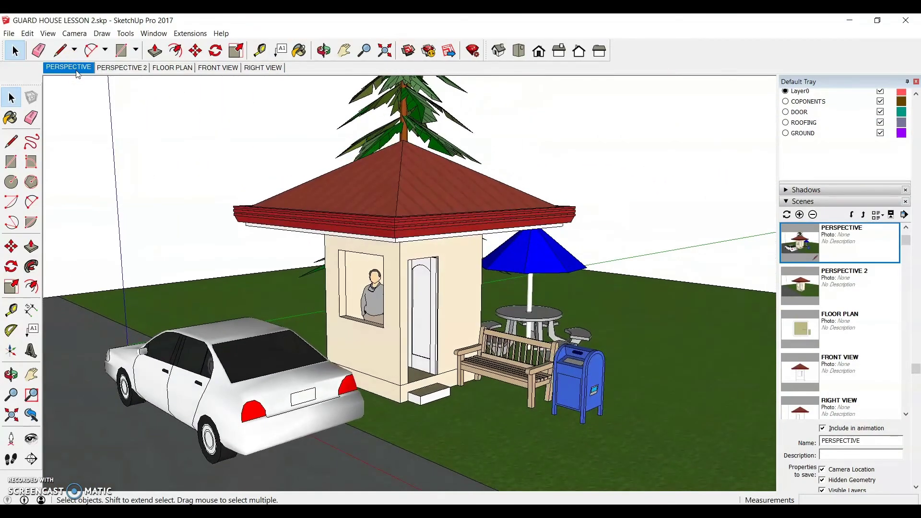
{"action": "left_click", "coordinate": [120, 68]}
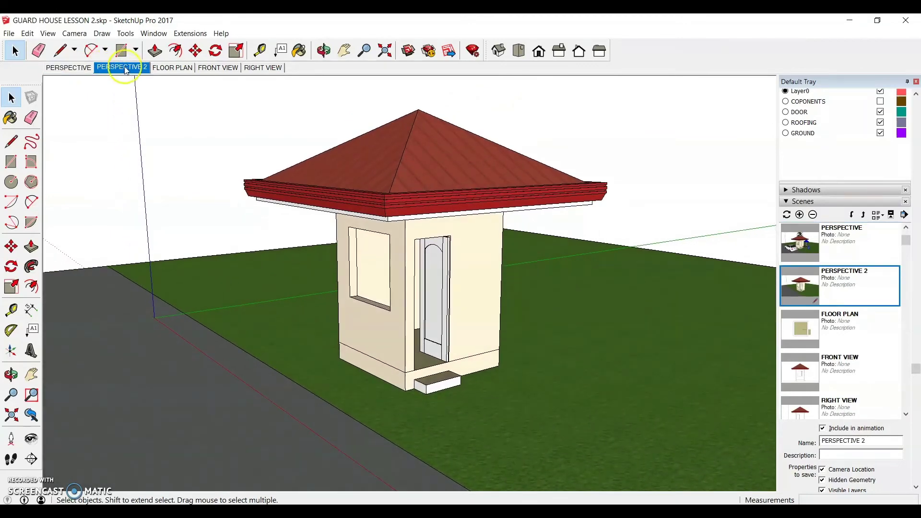
{"action": "left_click", "coordinate": [164, 68]}
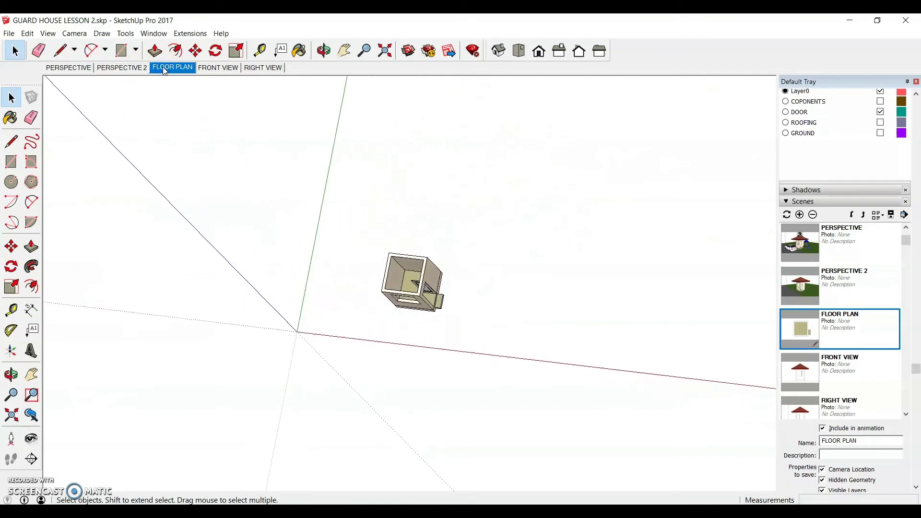
{"action": "left_click", "coordinate": [209, 69]}
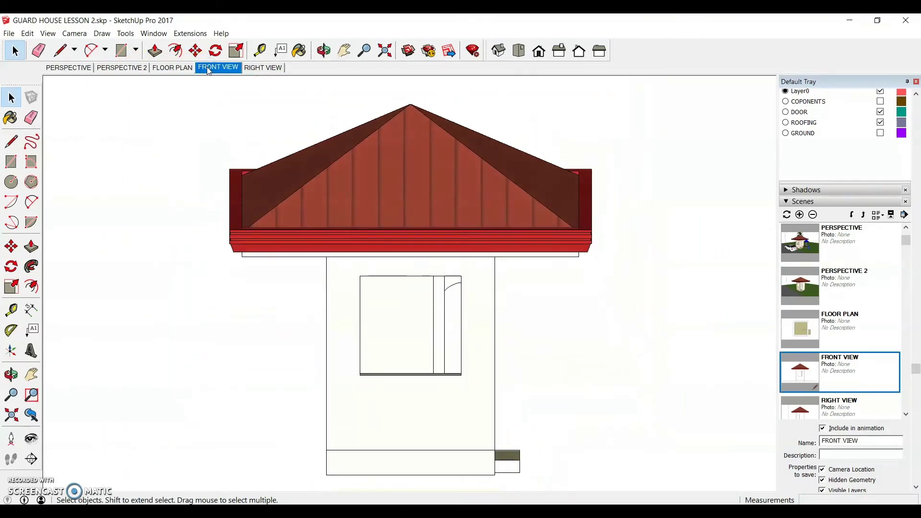
{"action": "left_click", "coordinate": [257, 67]}
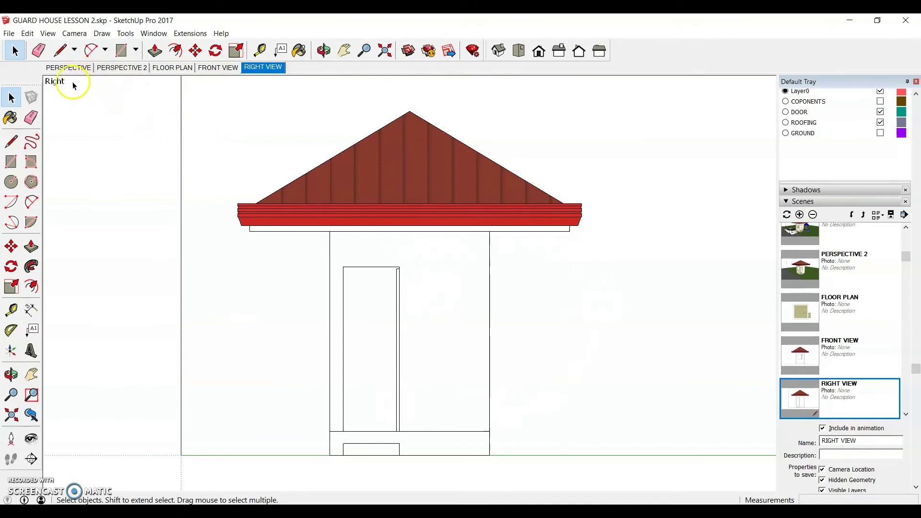
Go through all five scenes once more from PERSPECTIVE to RIGHT VIEW and return to the PERSPECTIVE scene
{"action": "left_click", "coordinate": [69, 68]}
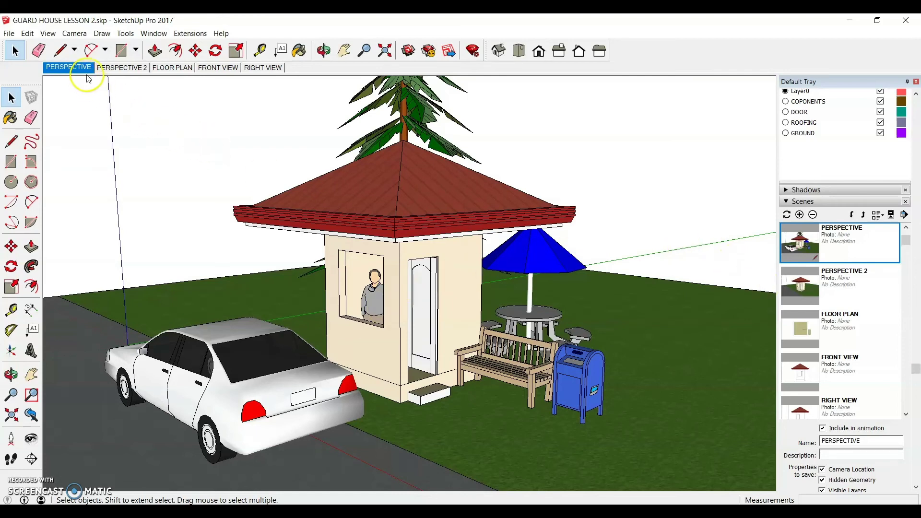
{"action": "left_click", "coordinate": [108, 68]}
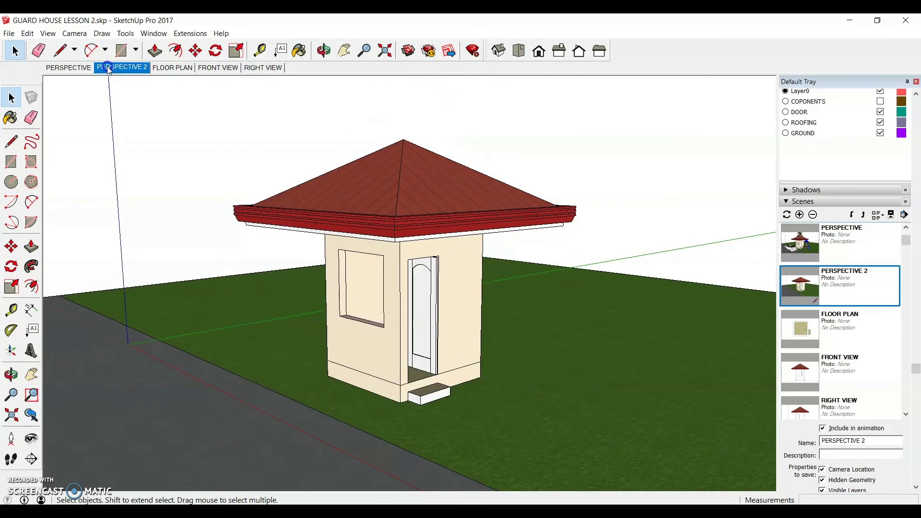
{"action": "left_click", "coordinate": [171, 68]}
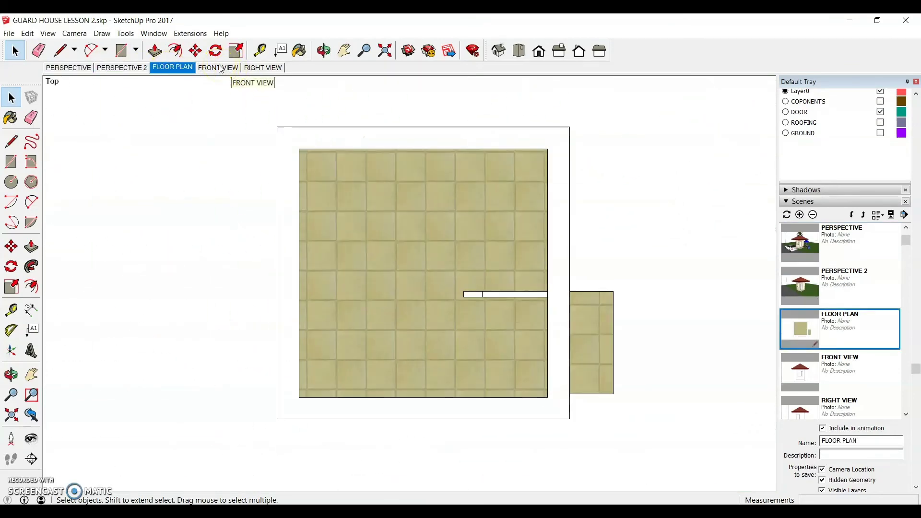
{"action": "left_click", "coordinate": [219, 68]}
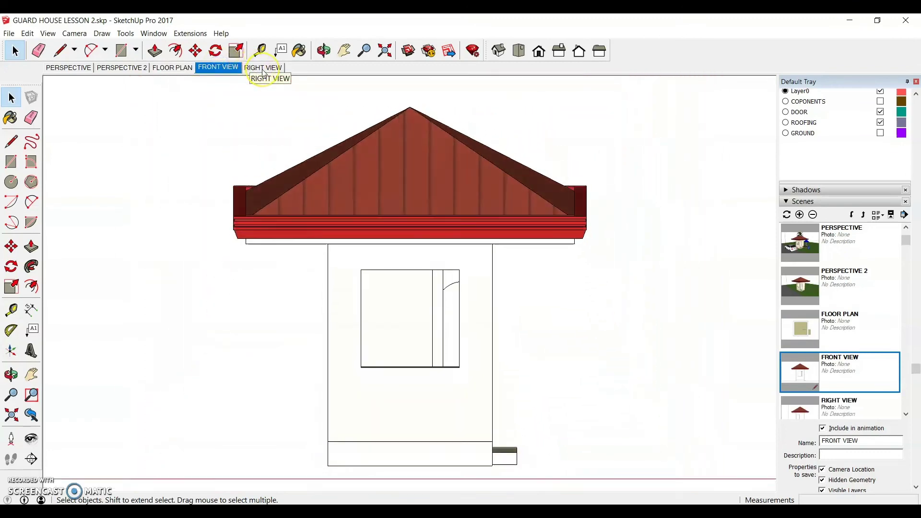
{"action": "left_click", "coordinate": [263, 67]}
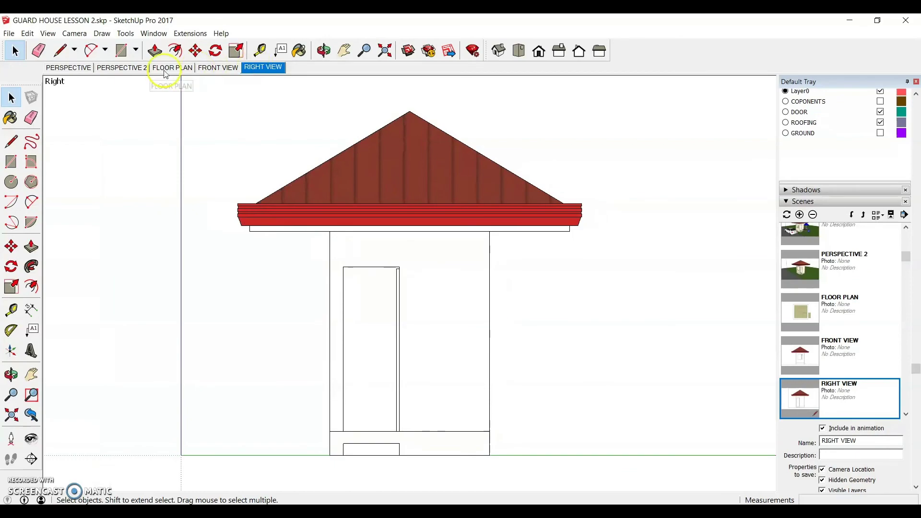
{"action": "left_click", "coordinate": [66, 68]}
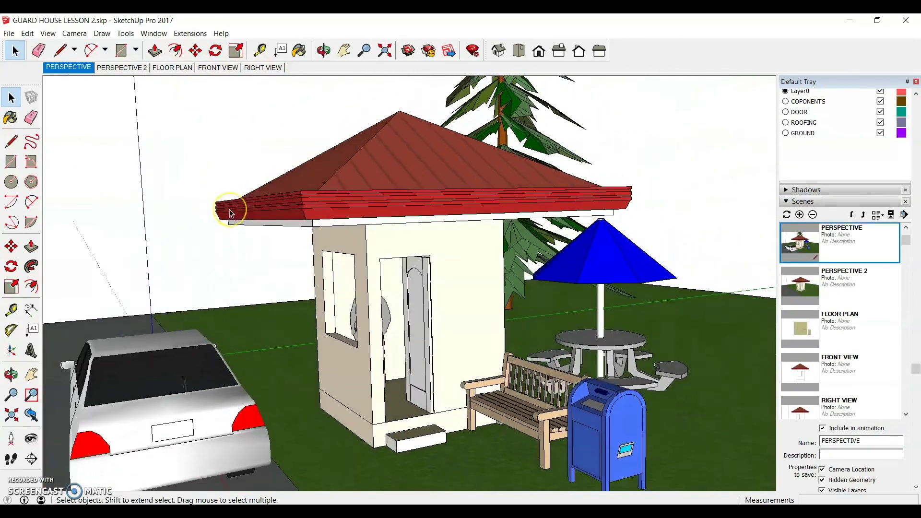